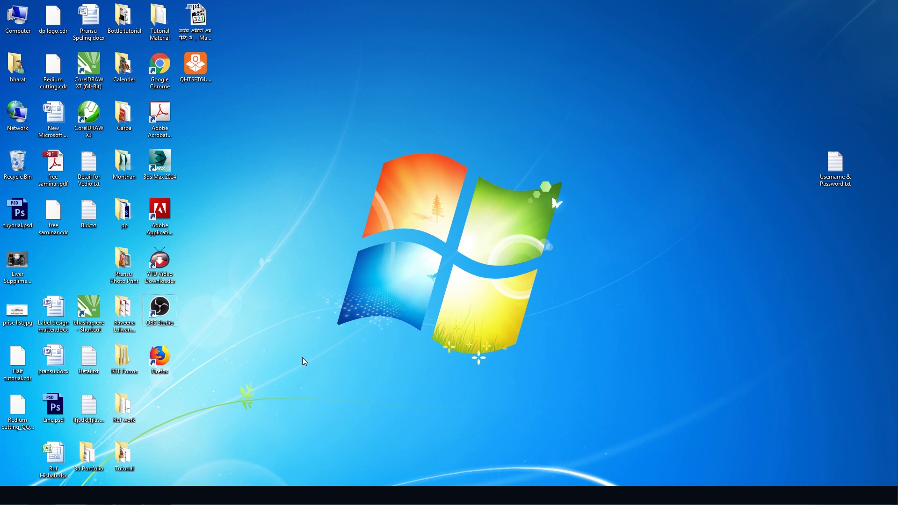
pyautogui.rightClick(311, 161)
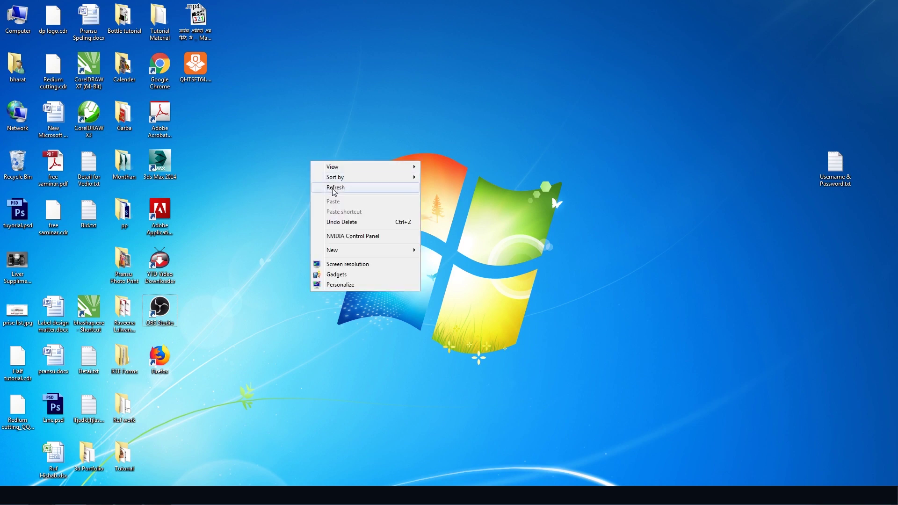
pyautogui.click(382, 129)
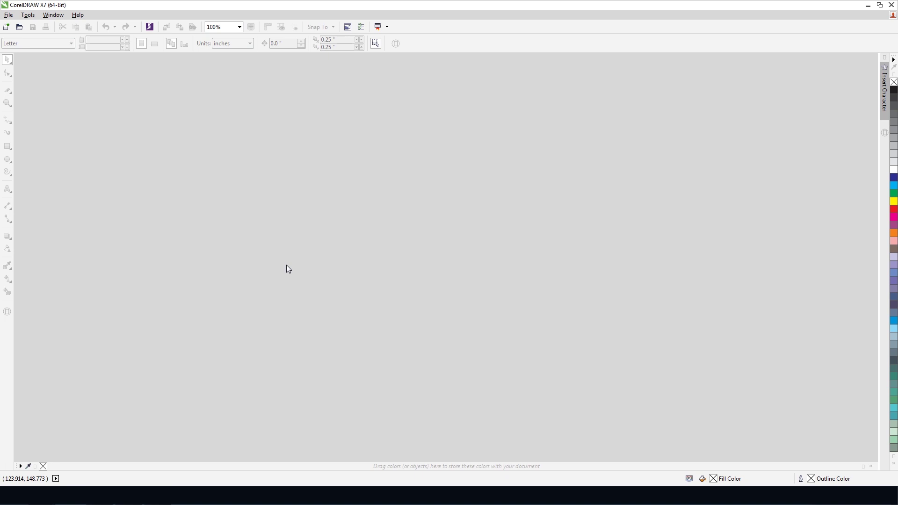
# Step: Create a new A4 portrait document in CorelDRAW with millimeters, CMYK color and 300 dpi resolution
pyautogui.click(8, 15)
pyautogui.moveTo(5, 18)
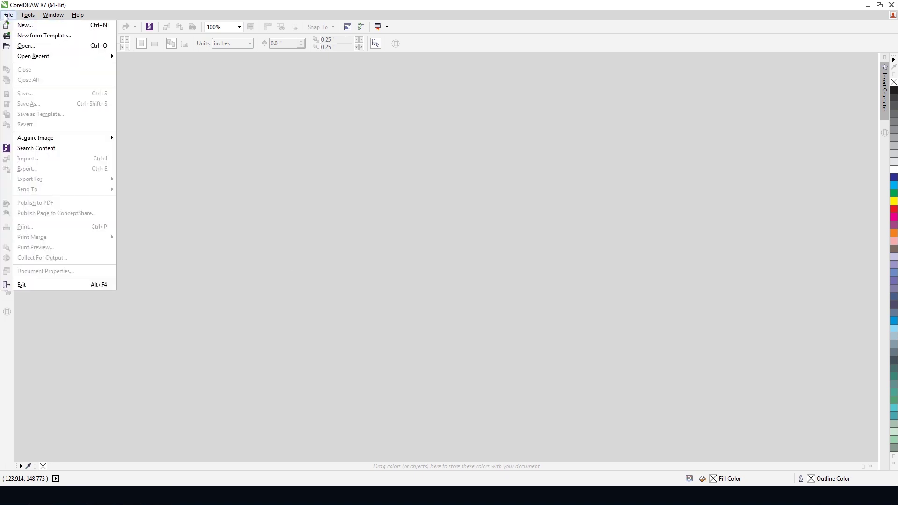
pyautogui.click(24, 26)
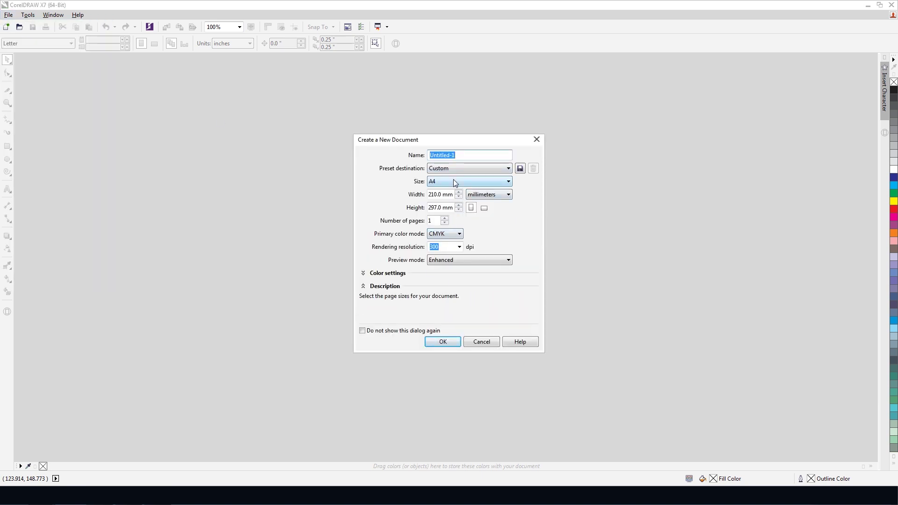
pyautogui.click(440, 342)
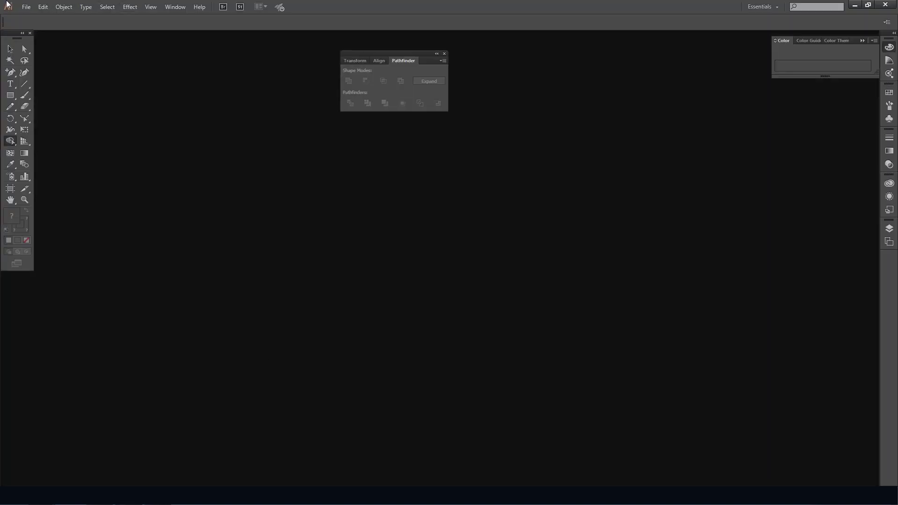
# Step: Switch to Adobe Illustrator and start a new document with the Print profile
pyautogui.click(26, 7)
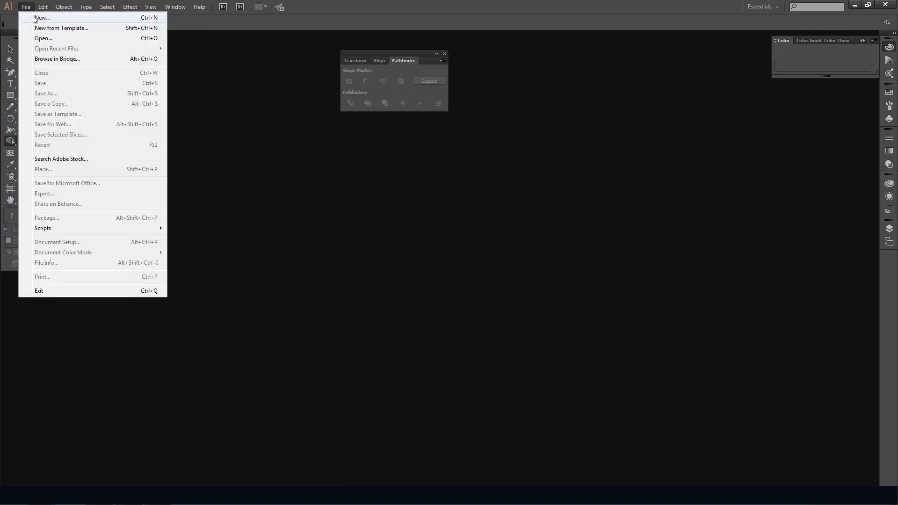
pyautogui.click(49, 17)
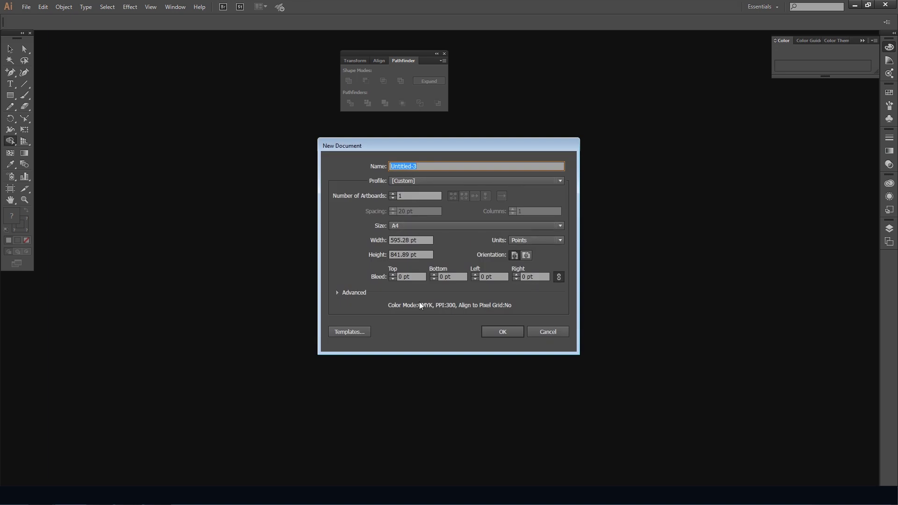
pyautogui.click(423, 183)
pyautogui.click(425, 182)
pyautogui.click(428, 181)
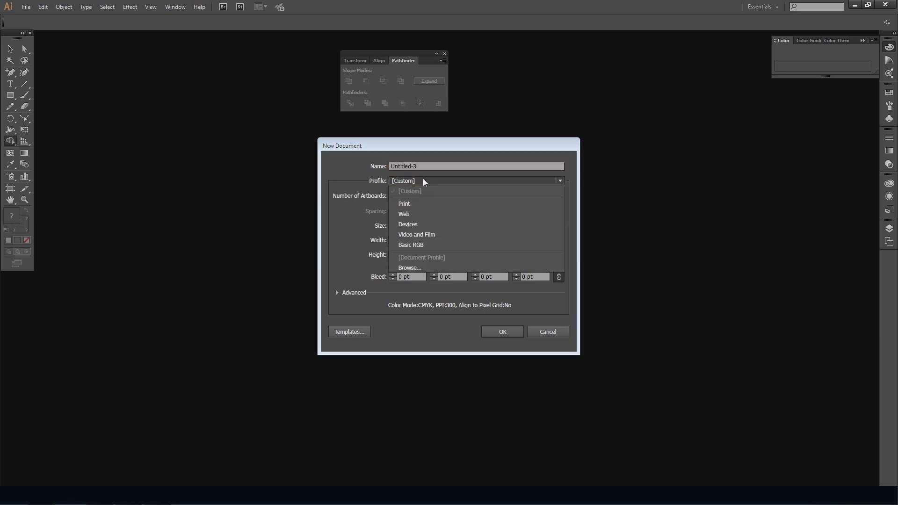
pyautogui.click(411, 203)
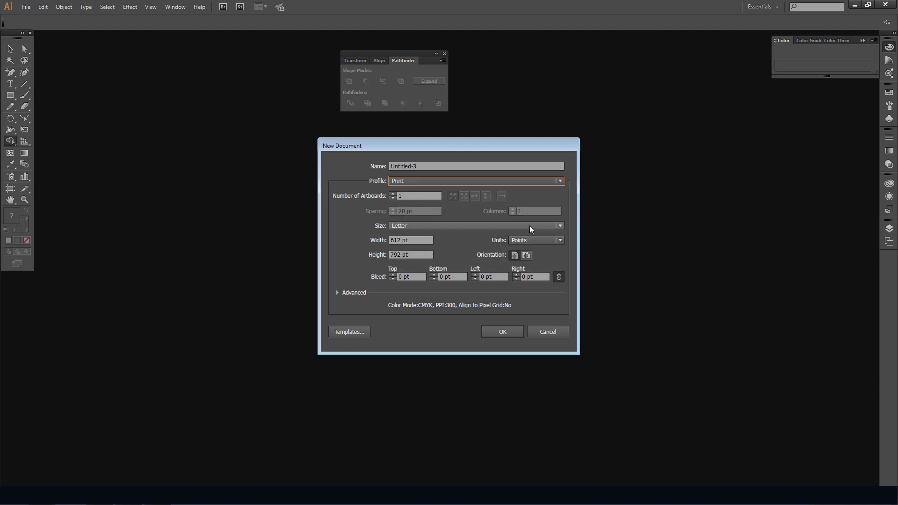
# Step: Set the new document's page size to A4 and create it in portrait orientation
pyautogui.click(459, 228)
pyautogui.click(419, 277)
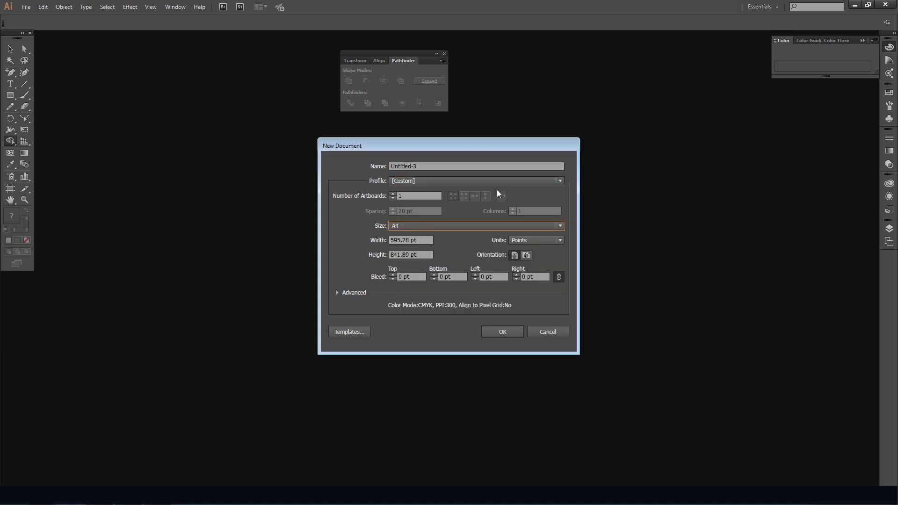
pyautogui.click(450, 181)
pyautogui.click(540, 179)
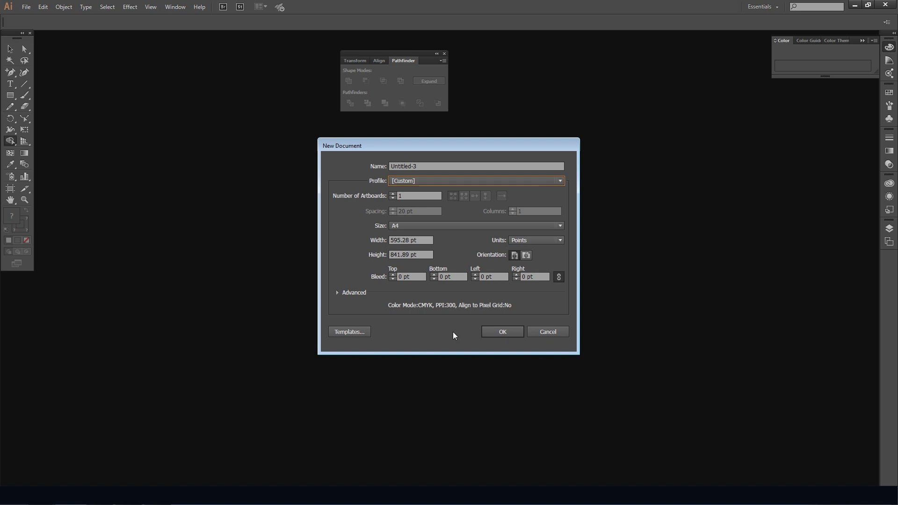
pyautogui.click(499, 329)
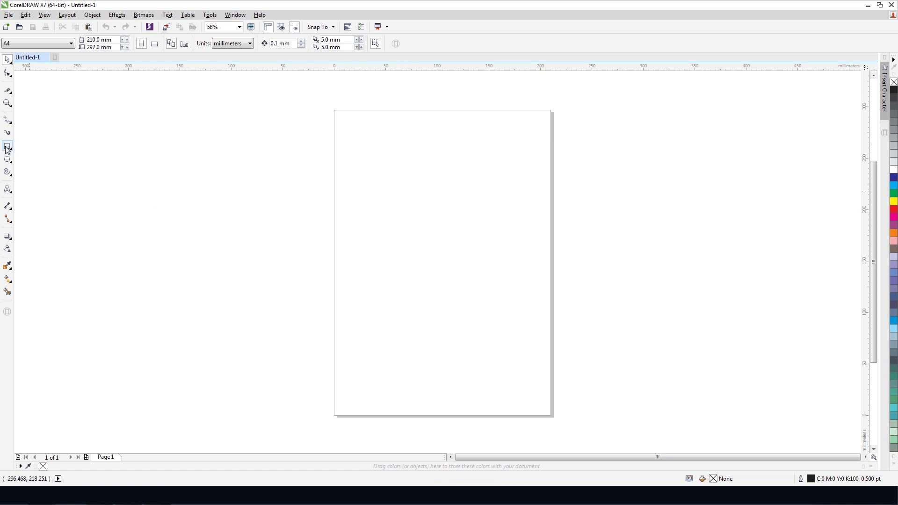
# Step: Switch to CorelDRAW, draw a square about 118 mm wide on the page and shift it slightly to the left
pyautogui.click(7, 146)
pyautogui.moveTo(402, 179); pyautogui.dragTo(484, 301)
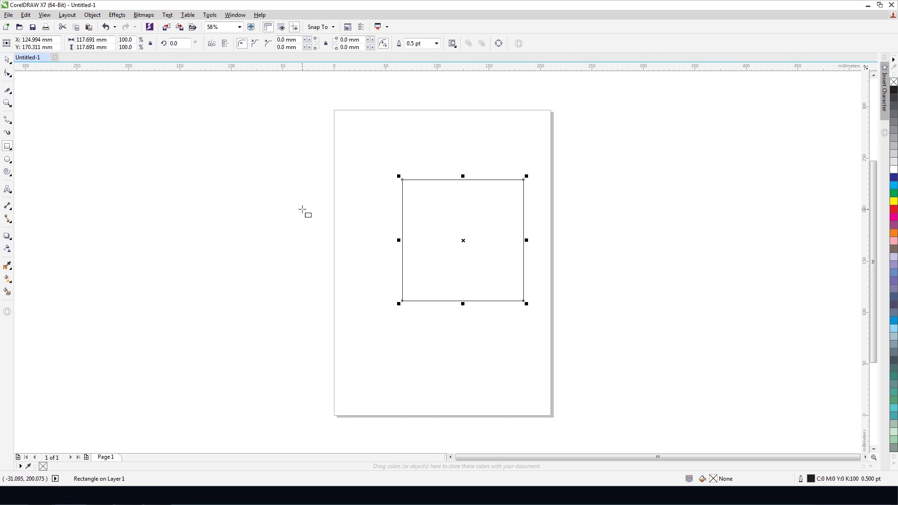
pyautogui.click(7, 61)
pyautogui.moveTo(403, 234); pyautogui.dragTo(447, 230)
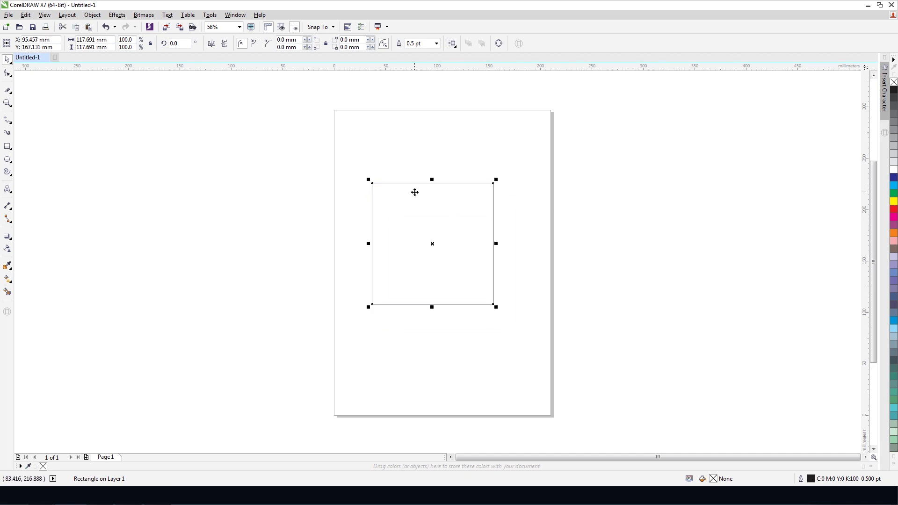
# Step: Fill the square with yellow and give it a blue outline 10 pt wide
pyautogui.click(893, 202)
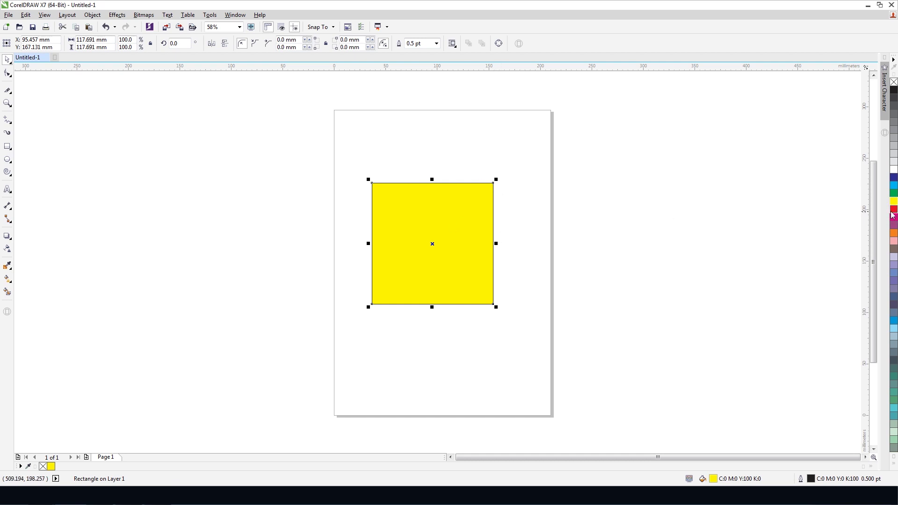
pyautogui.rightClick(893, 178)
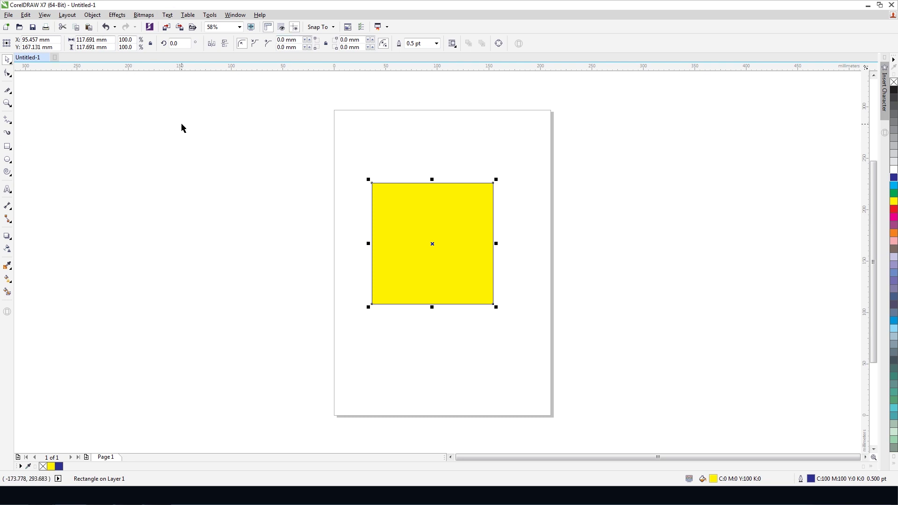
pyautogui.click(437, 44)
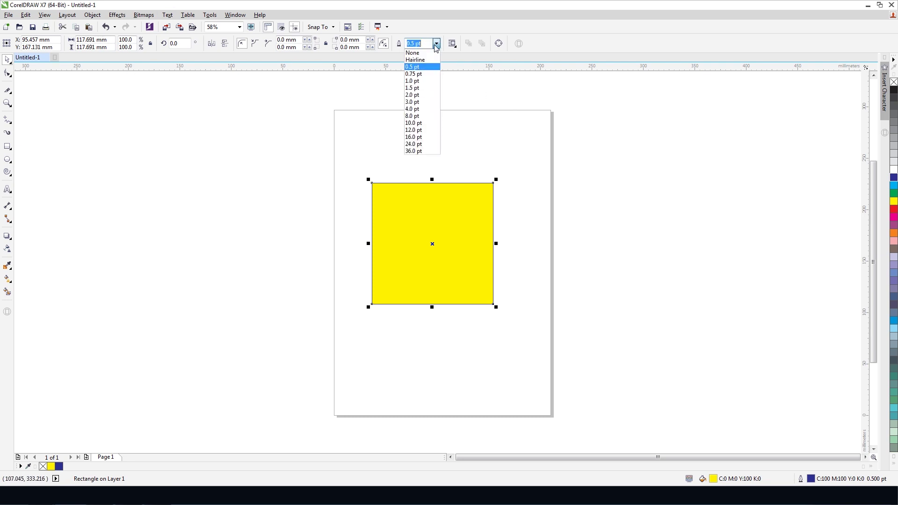
pyautogui.click(416, 95)
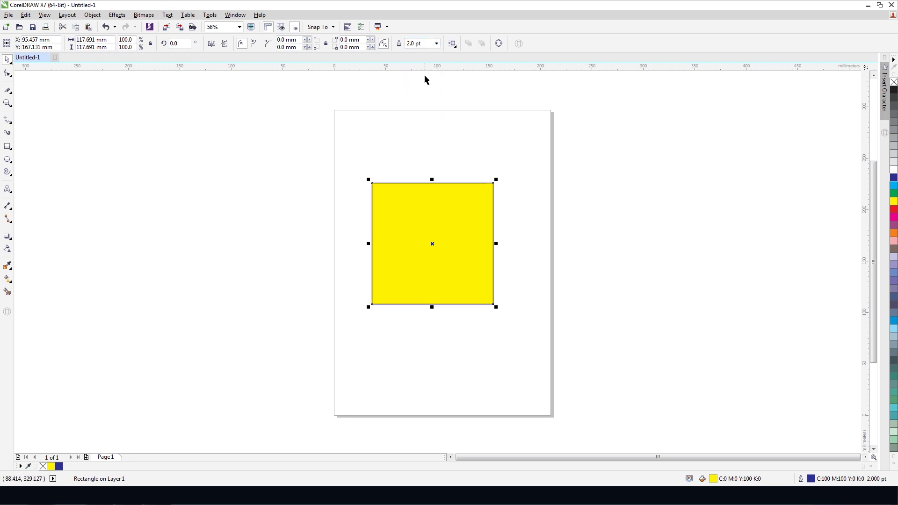
pyautogui.click(436, 44)
pyautogui.click(421, 123)
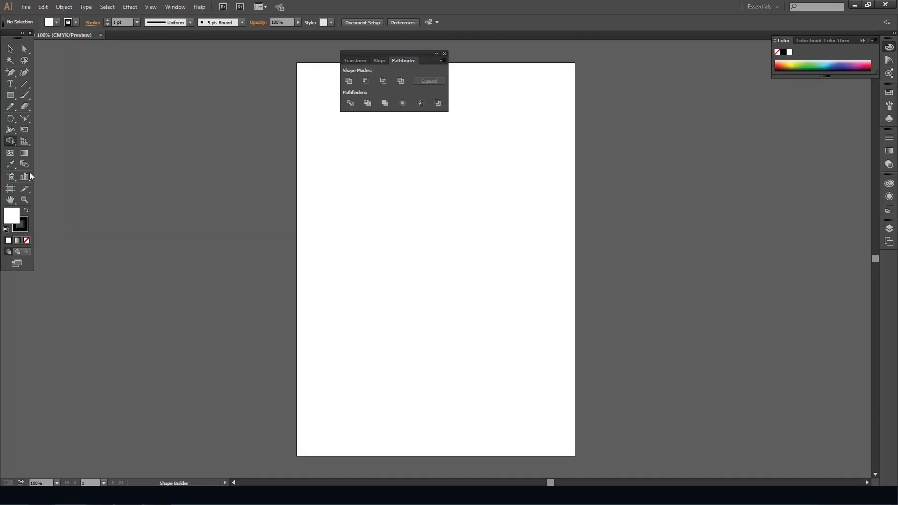
# Step: Switch to Illustrator and draw a square about 235 pt wide in the right half of the artboard
pyautogui.click(10, 95)
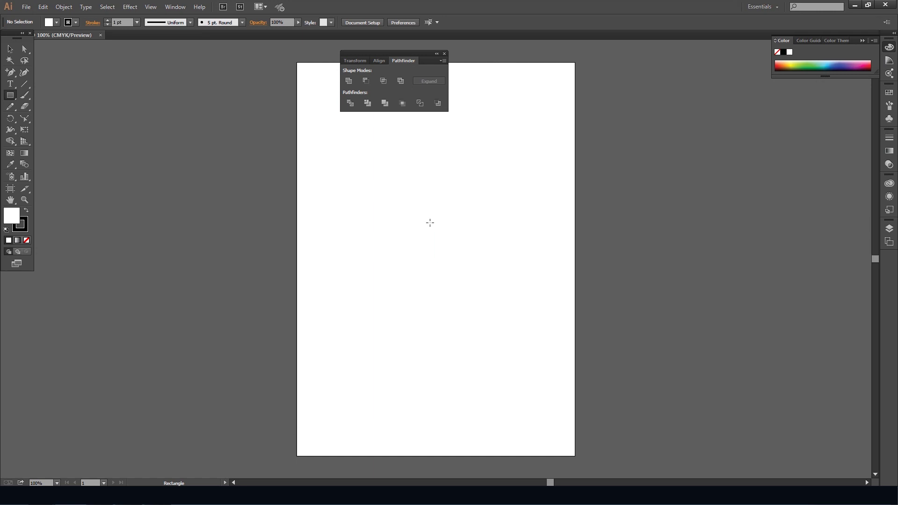
pyautogui.moveTo(429, 223); pyautogui.dragTo(538, 331)
pyautogui.click(11, 48)
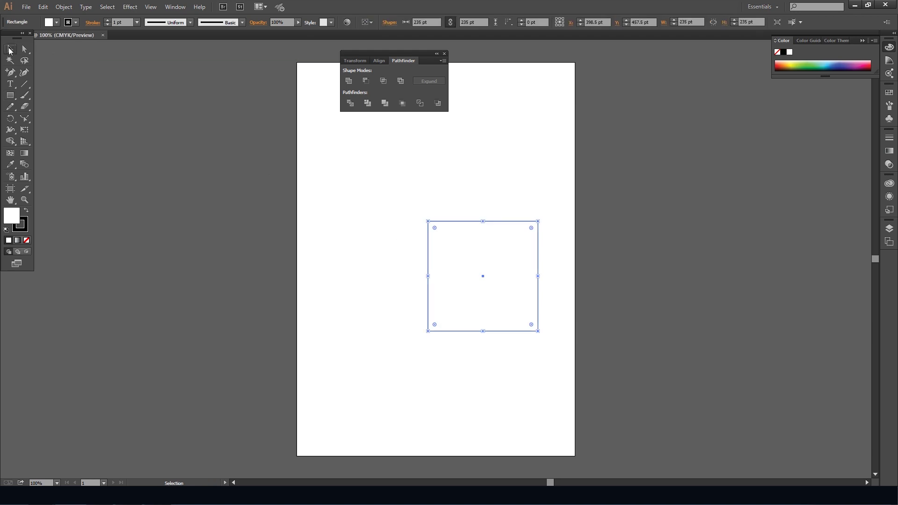
pyautogui.click(9, 95)
pyautogui.moveTo(273, 158); pyautogui.dragTo(365, 241)
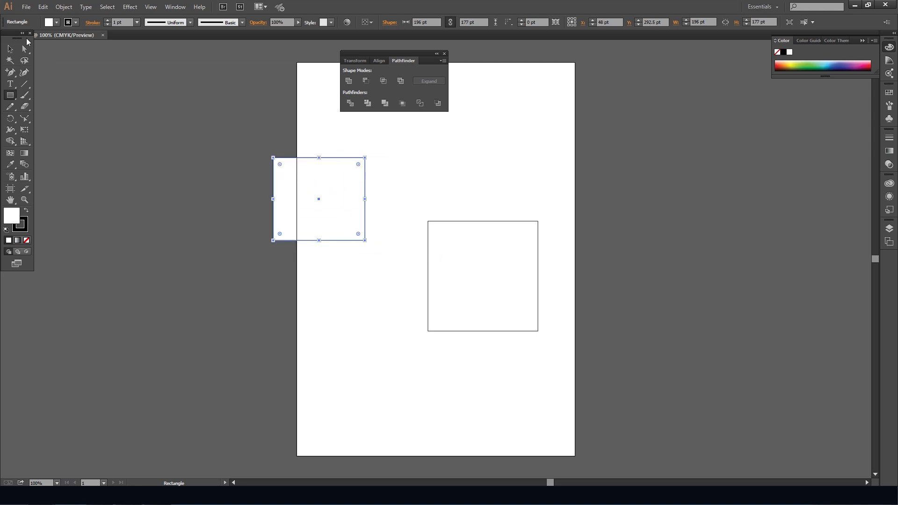
pyautogui.press('Delete')
# Step: Fill the square with green and set its stroke color to dark blue
pyautogui.click(15, 48)
pyautogui.moveTo(457, 224)
pyautogui.mouseDown()
pyautogui.moveTo(490, 274)
pyautogui.moveTo(457, 223)
pyautogui.mouseUp()
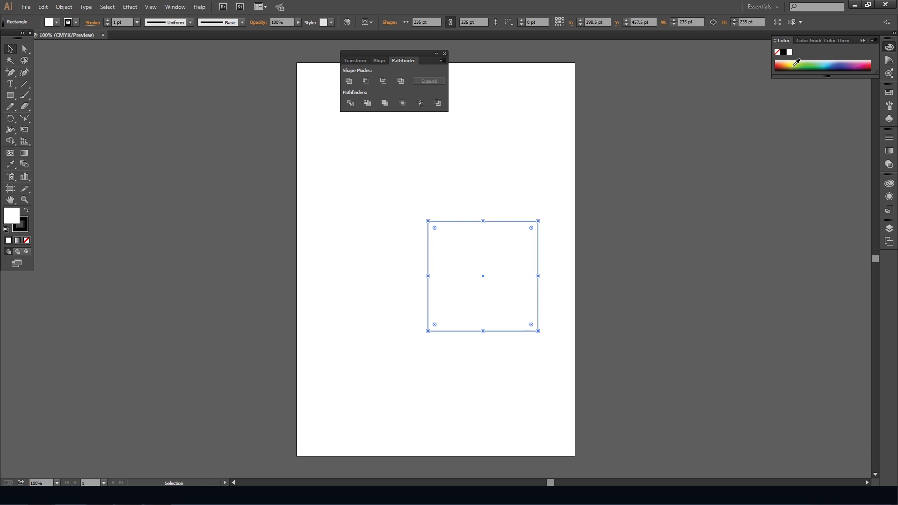
pyautogui.moveTo(796, 63); pyautogui.dragTo(801, 62)
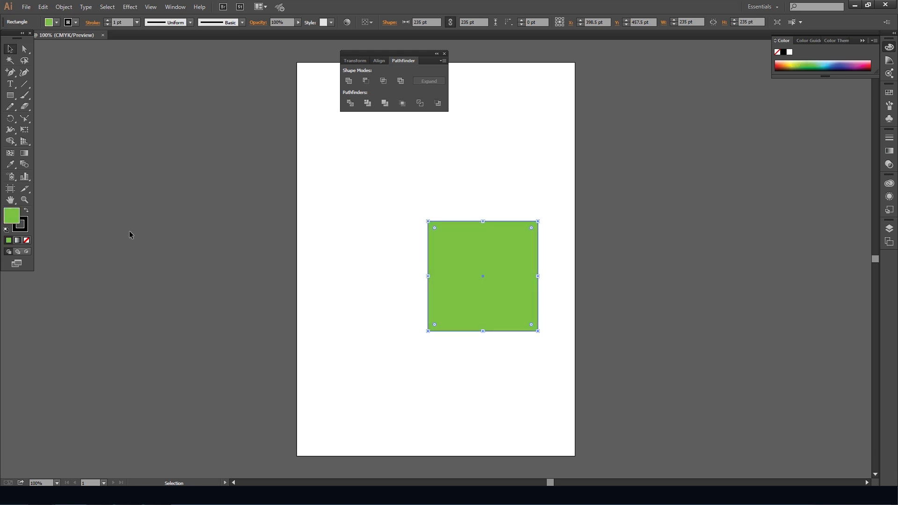
pyautogui.click(27, 227)
pyautogui.click(838, 62)
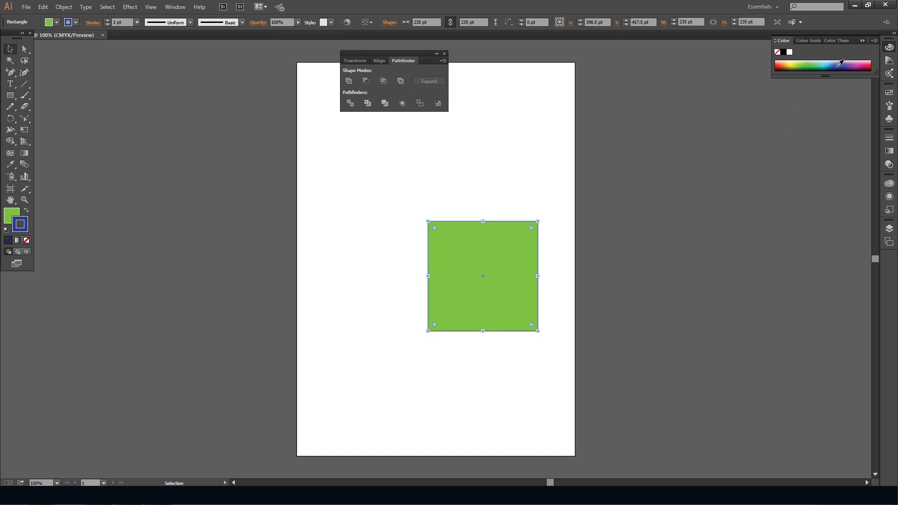
pyautogui.click(423, 207)
pyautogui.moveTo(391, 195); pyautogui.dragTo(575, 343)
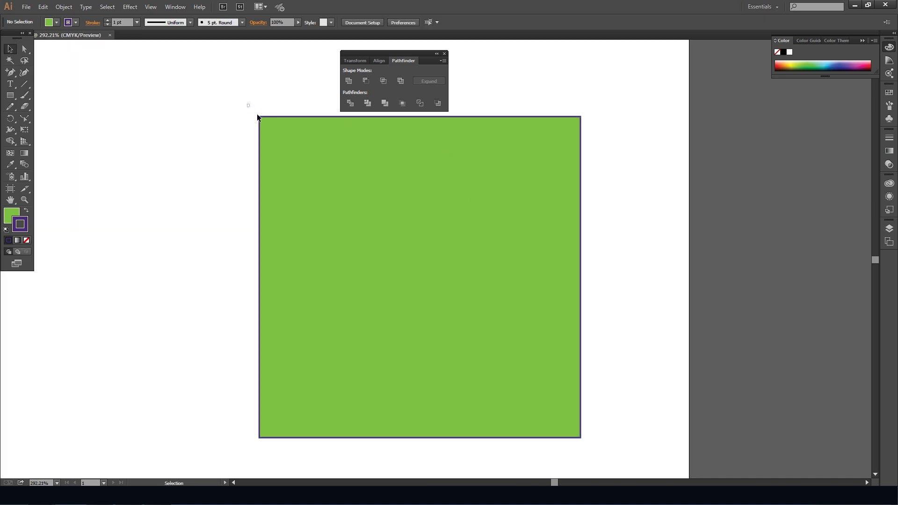
# Step: Change the square's stroke color to yellow
pyautogui.moveTo(247, 103); pyautogui.dragTo(549, 155)
pyautogui.click(794, 60)
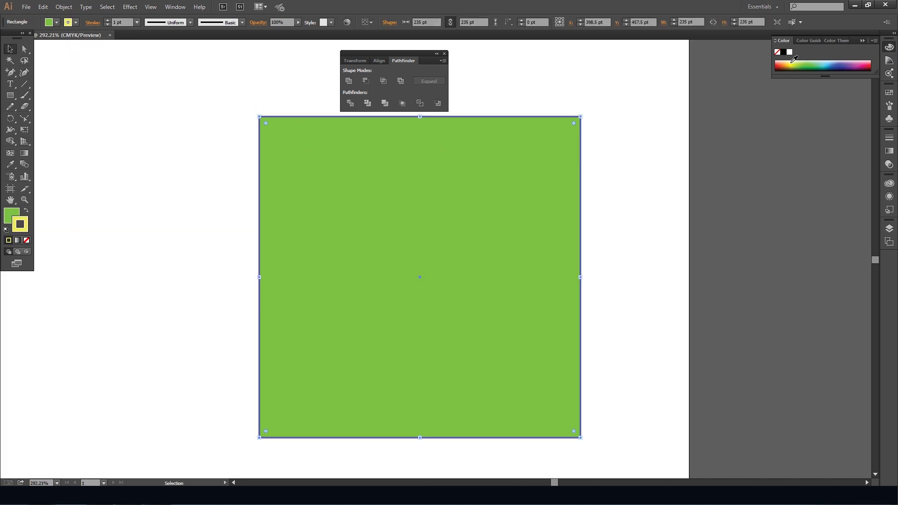
pyautogui.click(650, 168)
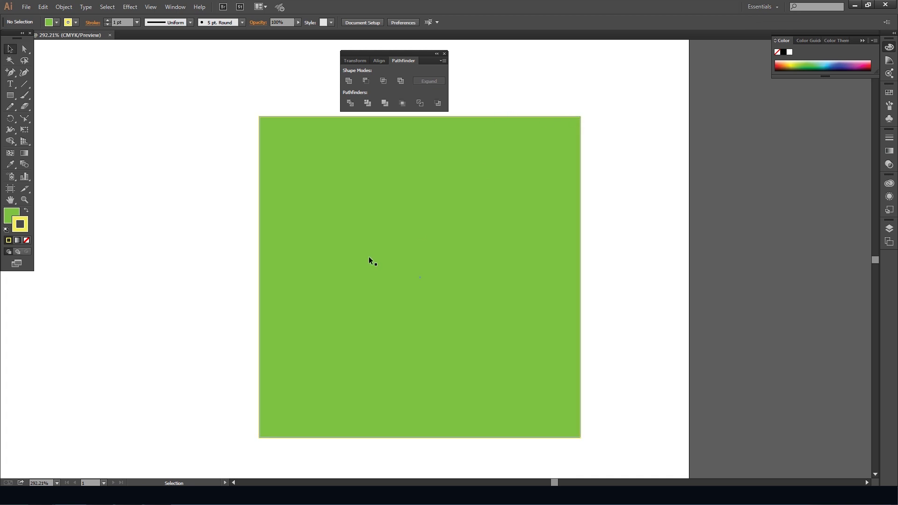
# Step: Change the square's fill color to a yellowish green picked from the color spectrum
pyautogui.click(11, 216)
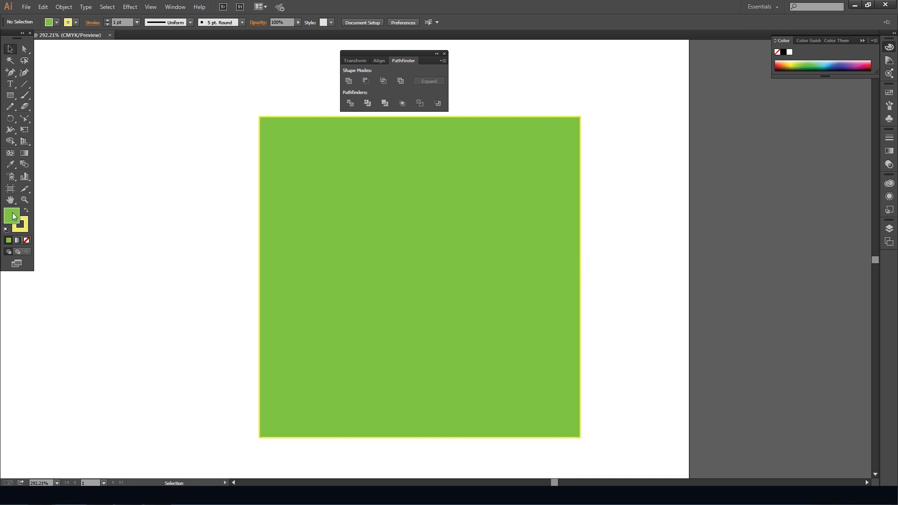
pyautogui.click(470, 173)
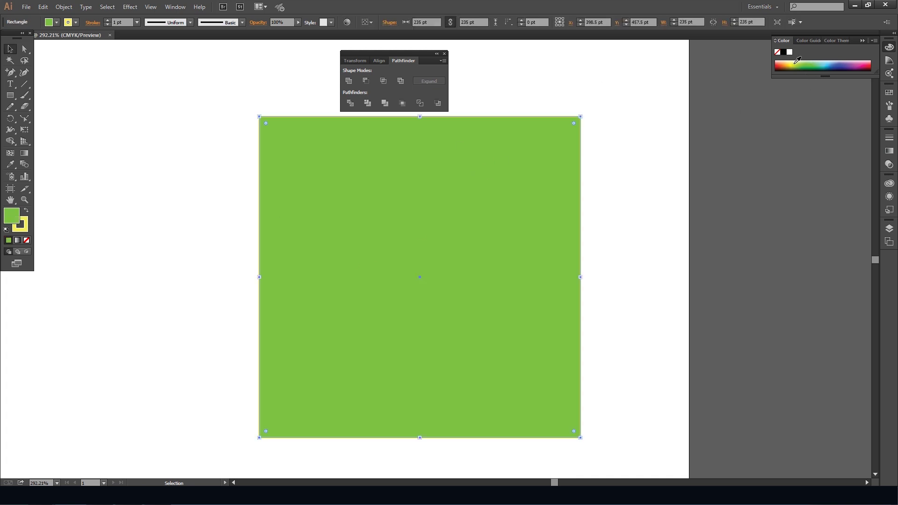
pyautogui.click(795, 59)
pyautogui.moveTo(545, 96); pyautogui.dragTo(571, 132)
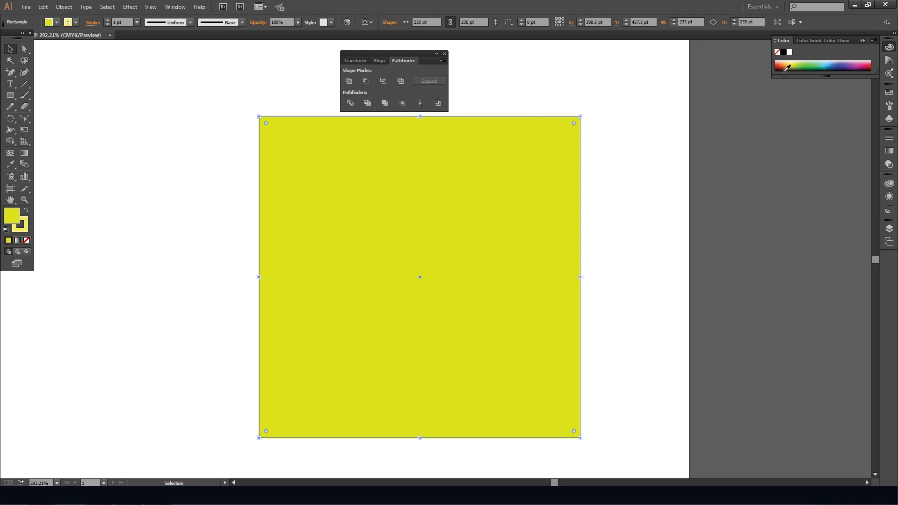
pyautogui.click(803, 62)
pyautogui.click(667, 150)
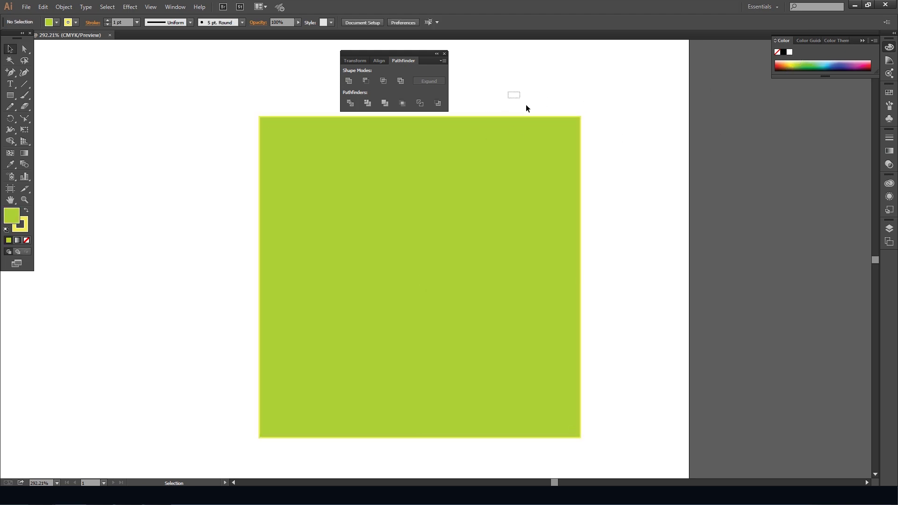
pyautogui.moveTo(513, 93); pyautogui.dragTo(603, 201)
# Step: Switch to CorelDRAW, round all four corners of the yellow square to about 15.45 mm, and try the same corner rounding on Illustrator's green square
pyautogui.hotkey('alt', 'Tab')
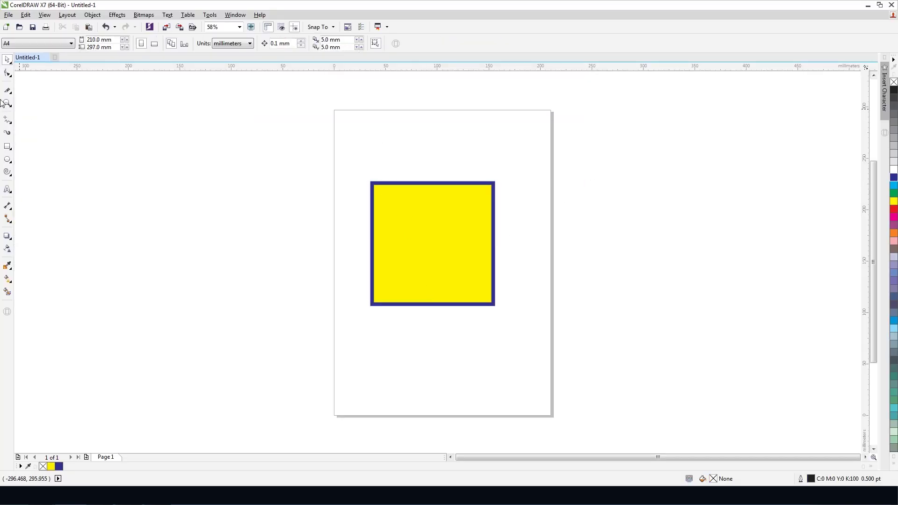
pyautogui.click(9, 62)
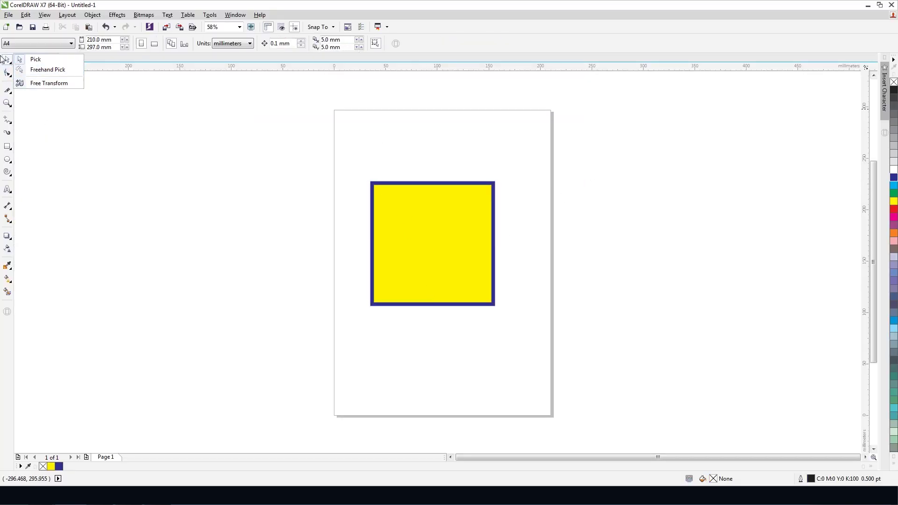
pyautogui.click(8, 73)
pyautogui.click(28, 73)
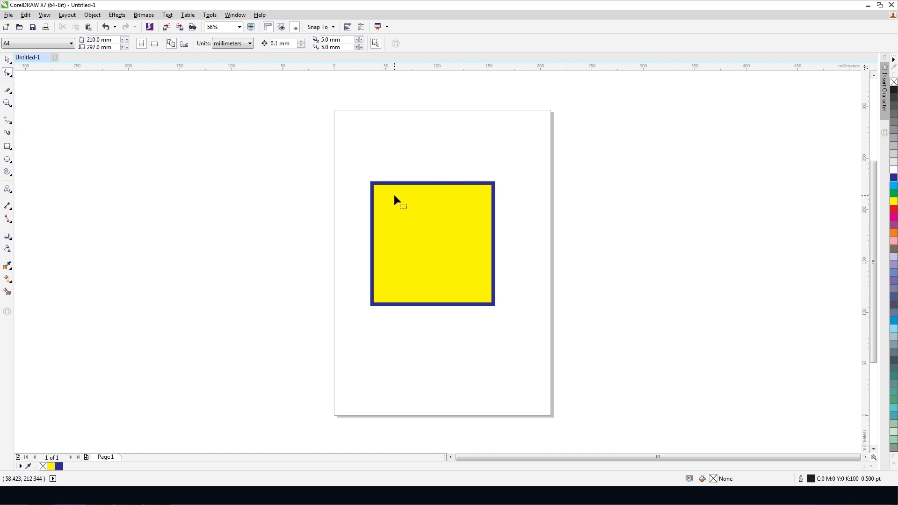
pyautogui.click(393, 194)
pyautogui.moveTo(375, 183)
pyautogui.mouseDown()
pyautogui.moveTo(422, 257)
pyautogui.moveTo(353, 161)
pyautogui.moveTo(404, 224)
pyautogui.moveTo(364, 175)
pyautogui.moveTo(380, 199)
pyautogui.mouseUp()
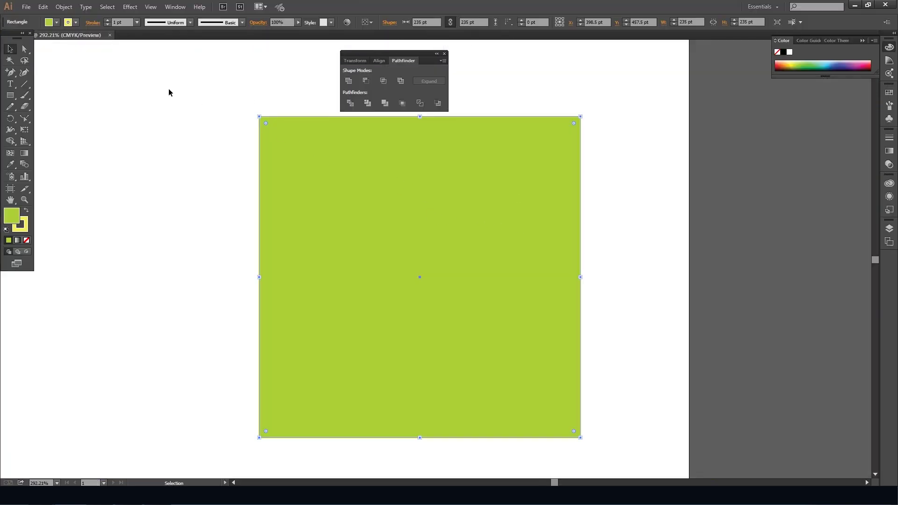
pyautogui.moveTo(265, 122)
pyautogui.mouseDown()
pyautogui.moveTo(369, 278)
pyautogui.moveTo(285, 149)
pyautogui.moveTo(545, 388)
pyautogui.moveTo(296, 188)
pyautogui.moveTo(270, 153)
pyautogui.moveTo(278, 123)
pyautogui.mouseUp()
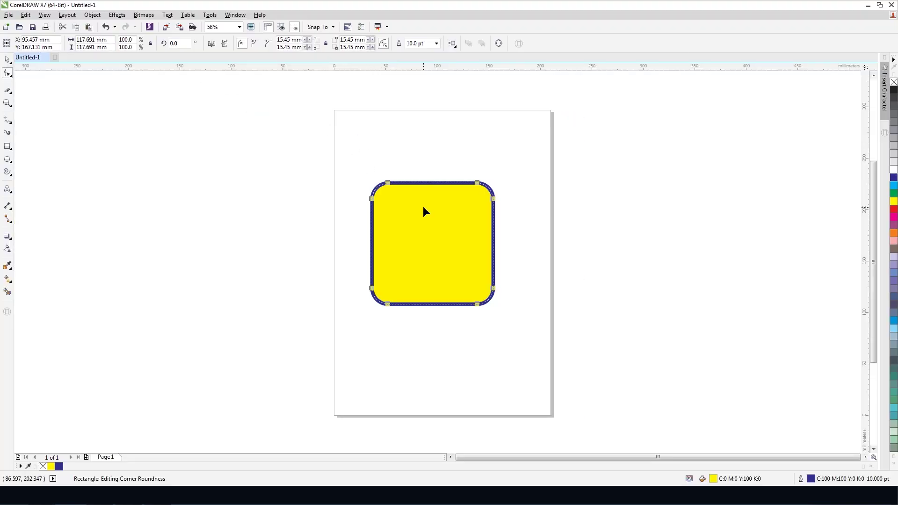
# Step: Undo the four-corner rounding in CorelDRAW and round only the yellow square's upper-left corner to a radius of about 58.8 mm
pyautogui.hotkey('ctrl', 'z')
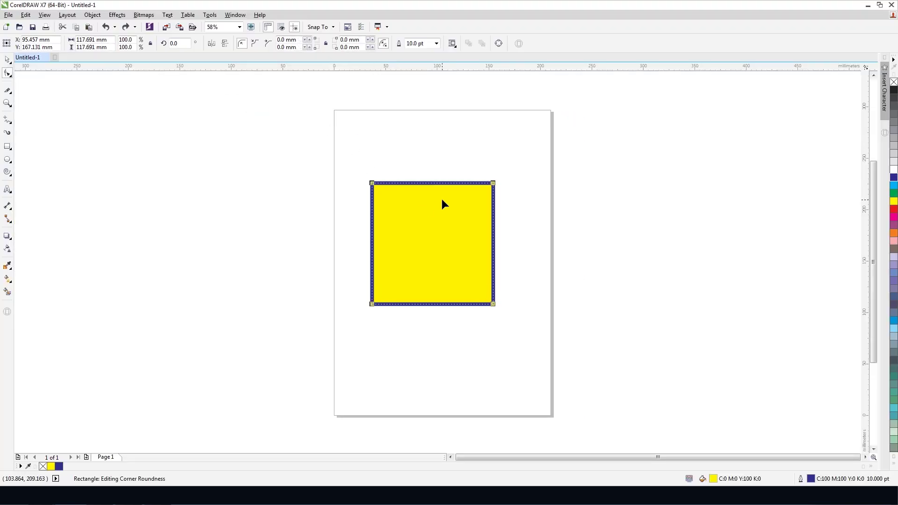
pyautogui.click(373, 183)
pyautogui.moveTo(374, 183); pyautogui.dragTo(433, 202)
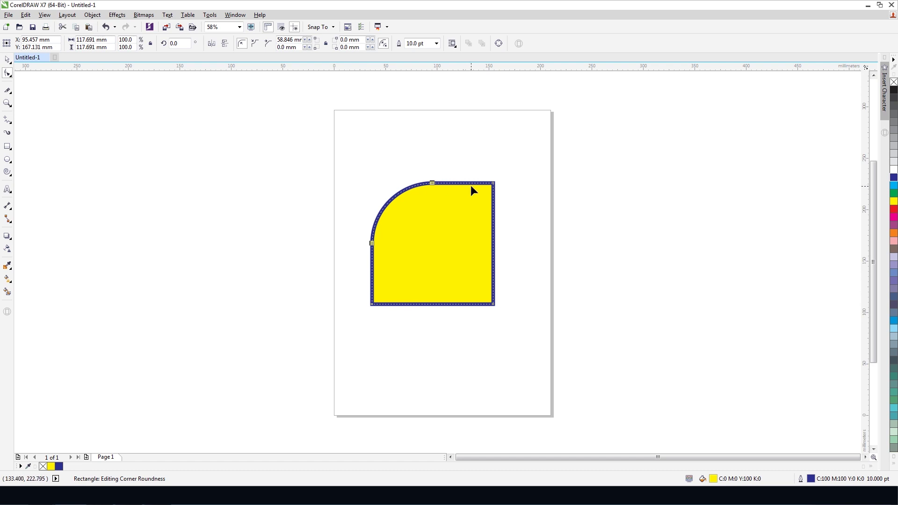
# Step: Switch to Illustrator and round only the green square's upper-left corner to the full 235 pt radius
pyautogui.hotkey('alt', 'Tab')
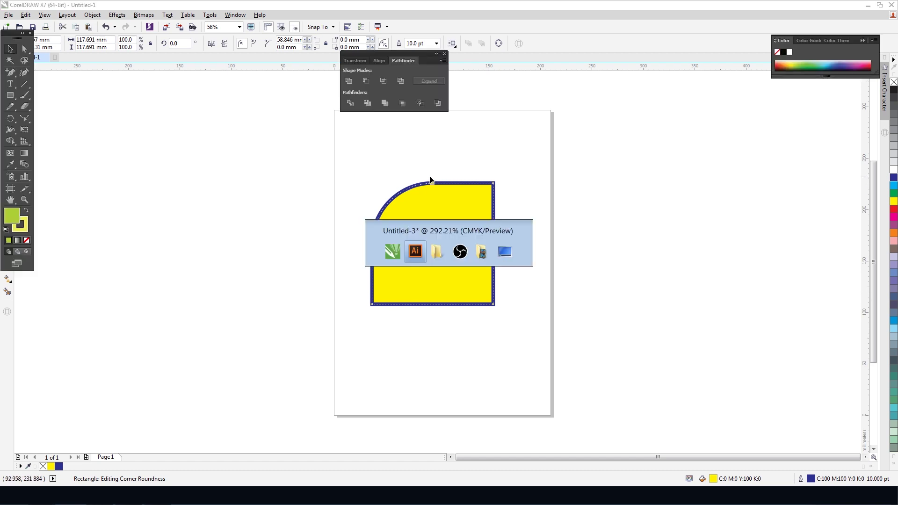
pyautogui.moveTo(227, 93); pyautogui.dragTo(302, 150)
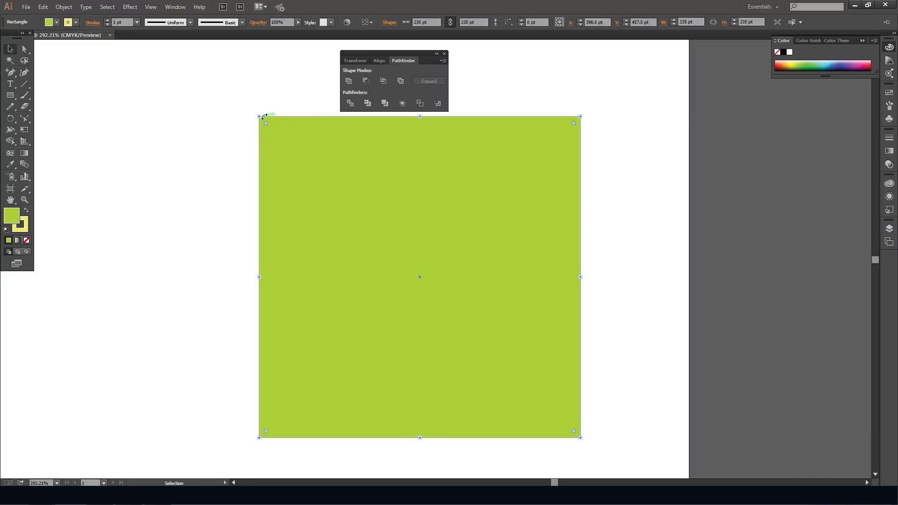
pyautogui.press('a')
pyautogui.moveTo(285, 89); pyautogui.dragTo(606, 439)
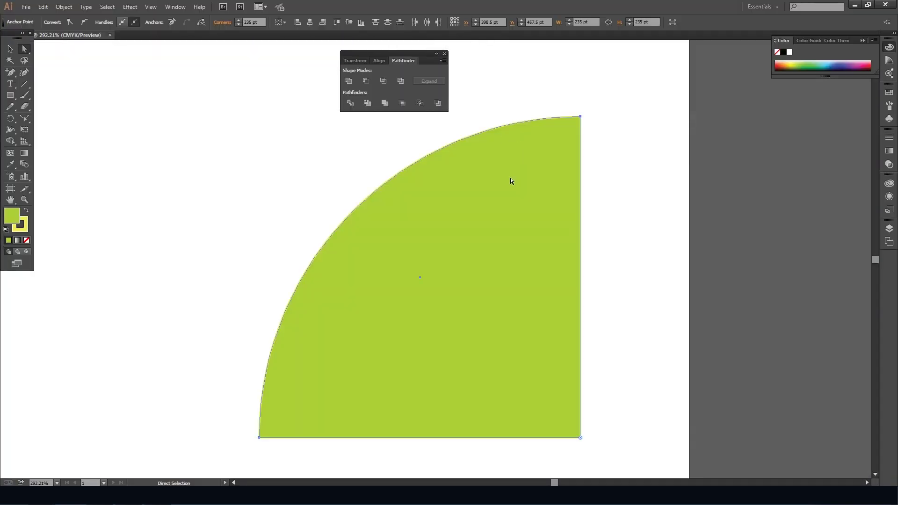
pyautogui.click(10, 49)
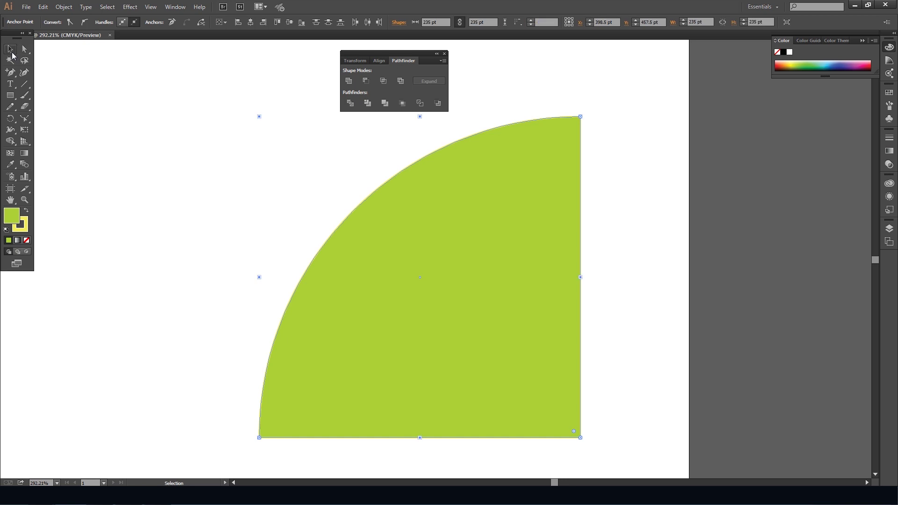
# Step: Switch to CorelDRAW and undo the rounding of the yellow square's upper-left corner
pyautogui.hotkey('alt', 'Tab')
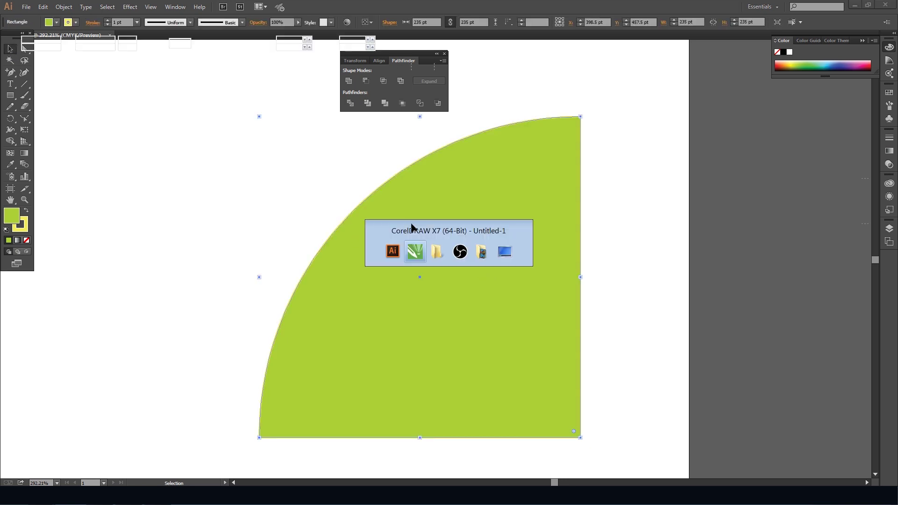
pyautogui.moveTo(290, 165); pyautogui.dragTo(587, 374)
pyautogui.press('space')
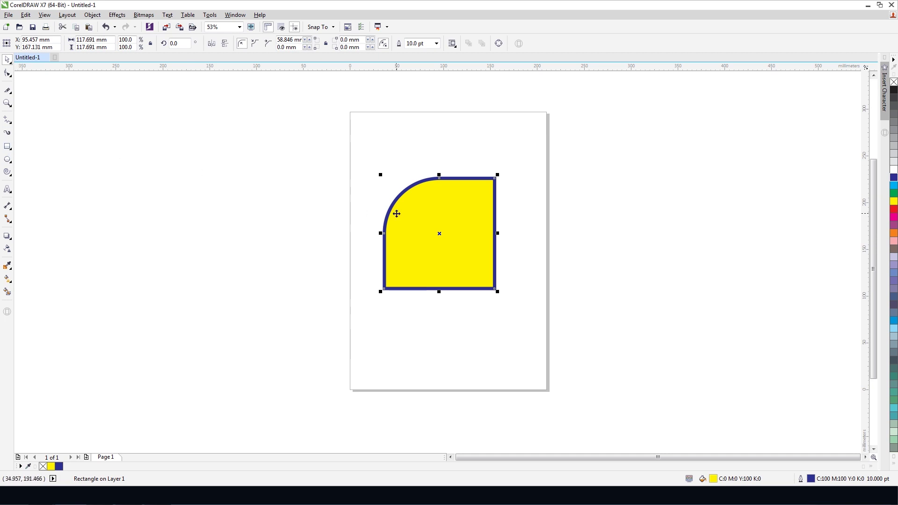
pyautogui.hotkey('ctrl', 'z')
# Step: Convert the yellow square to curves and change the line segments at its two upper nodes to curve segments
pyautogui.click(308, 151)
pyautogui.press('z')
pyautogui.moveTo(307, 133); pyautogui.dragTo(641, 383)
pyautogui.press('space')
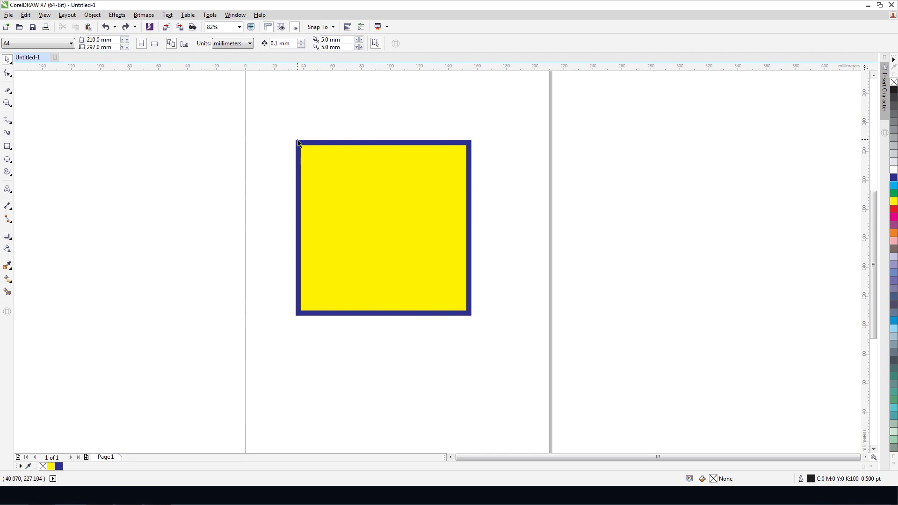
pyautogui.click(388, 183)
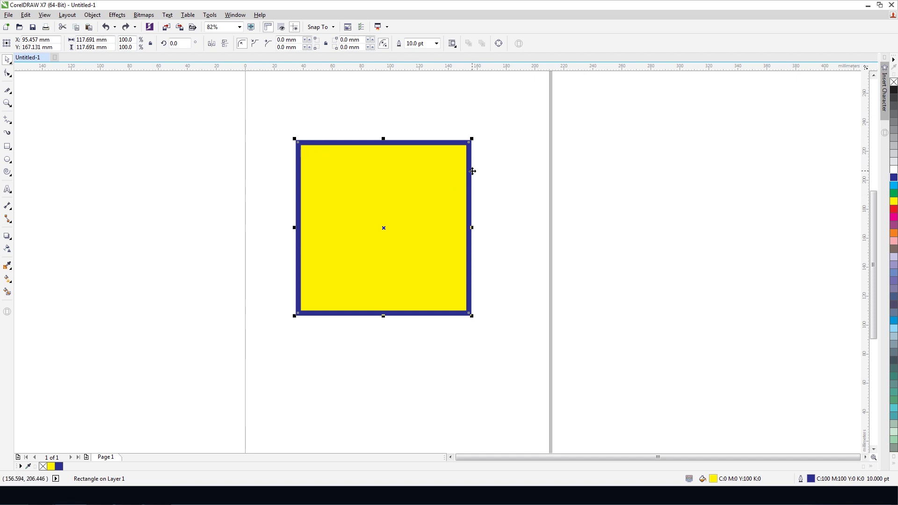
pyautogui.hotkey('ctrl', 'q')
pyautogui.press('F10')
pyautogui.moveTo(259, 114); pyautogui.dragTo(531, 174)
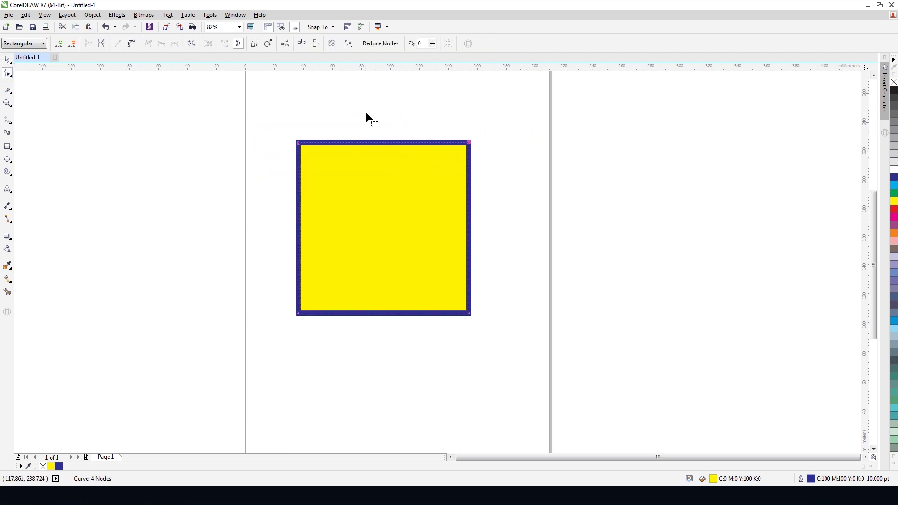
pyautogui.click(133, 46)
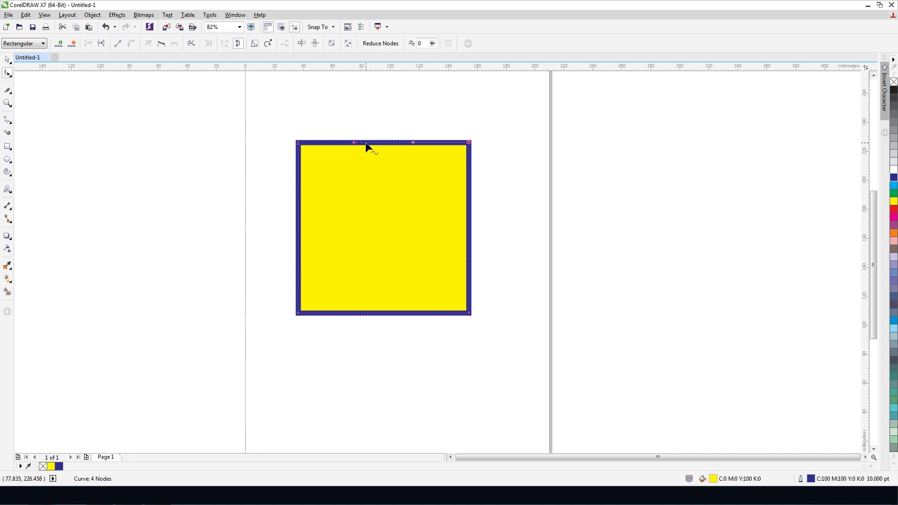
# Step: Bend the yellow shape's top edge into a wave that rises near the left corner and dips near the right, then deselect it
pyautogui.moveTo(411, 143); pyautogui.dragTo(411, 197)
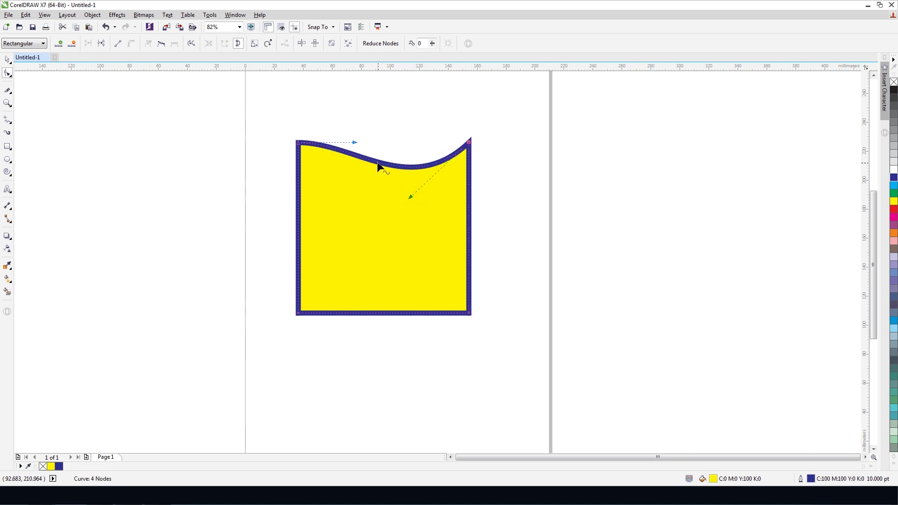
pyautogui.moveTo(354, 142); pyautogui.dragTo(345, 87)
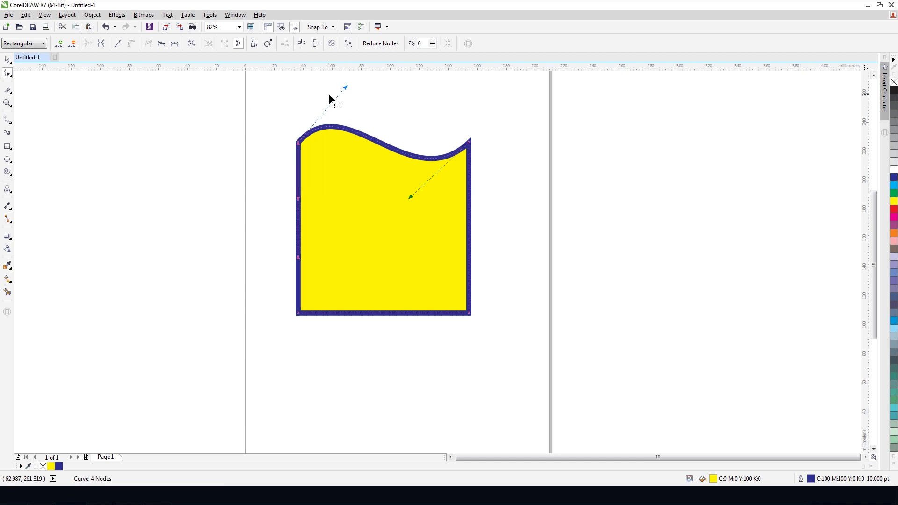
pyautogui.press('space')
pyautogui.click(556, 170)
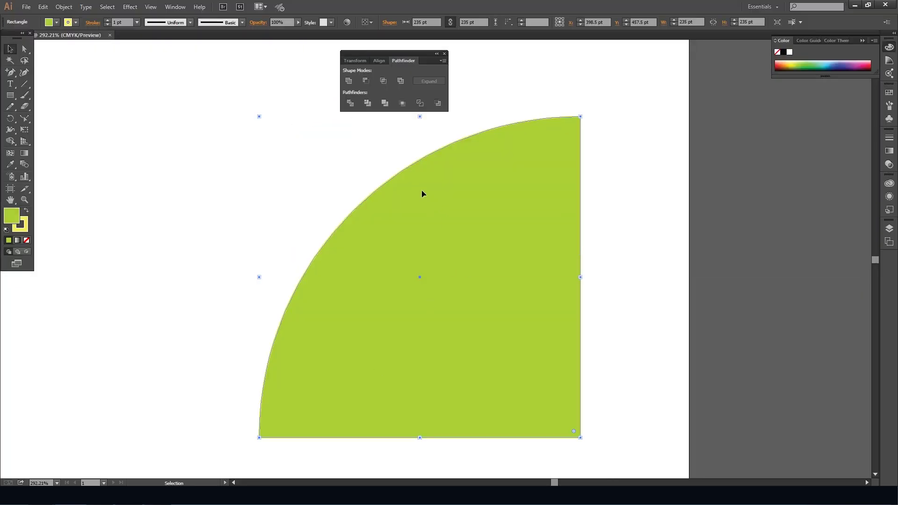
# Step: Switch to Illustrator, undo the green square's corner rounding, and convert its two upper anchor points to smooth points
pyautogui.hotkey('ctrl', 'z')
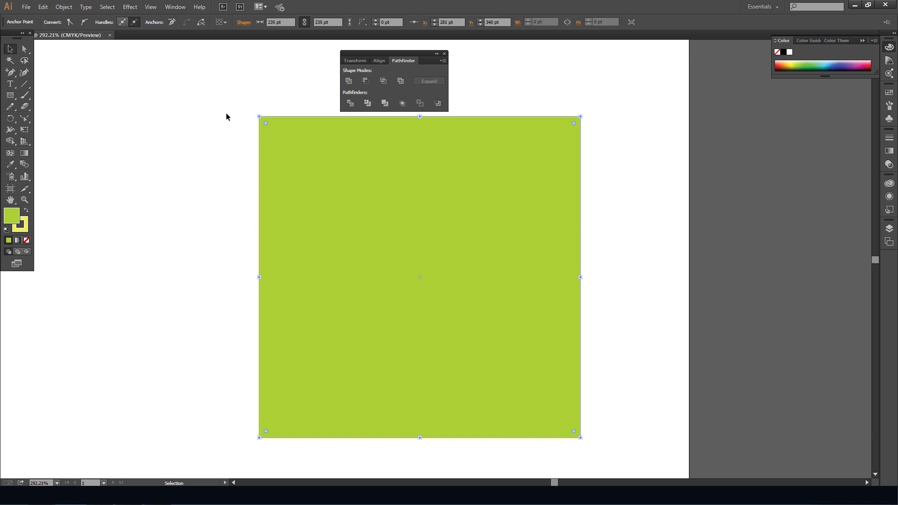
pyautogui.press('a')
pyautogui.moveTo(202, 92); pyautogui.dragTo(639, 156)
pyautogui.click(275, 149)
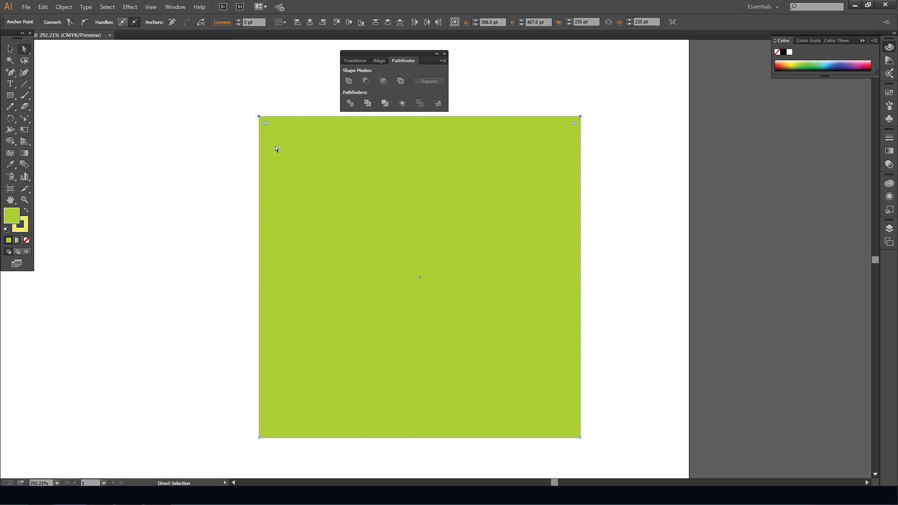
pyautogui.click(84, 23)
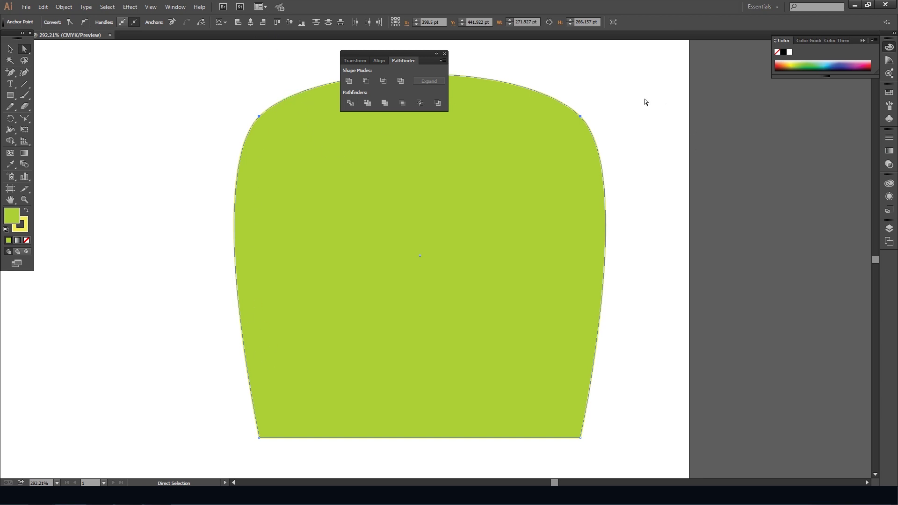
# Step: Straighten the green shape's right edge by moving only the lower direction handle of its upper-right anchor point
pyautogui.moveTo(618, 101); pyautogui.dragTo(538, 147)
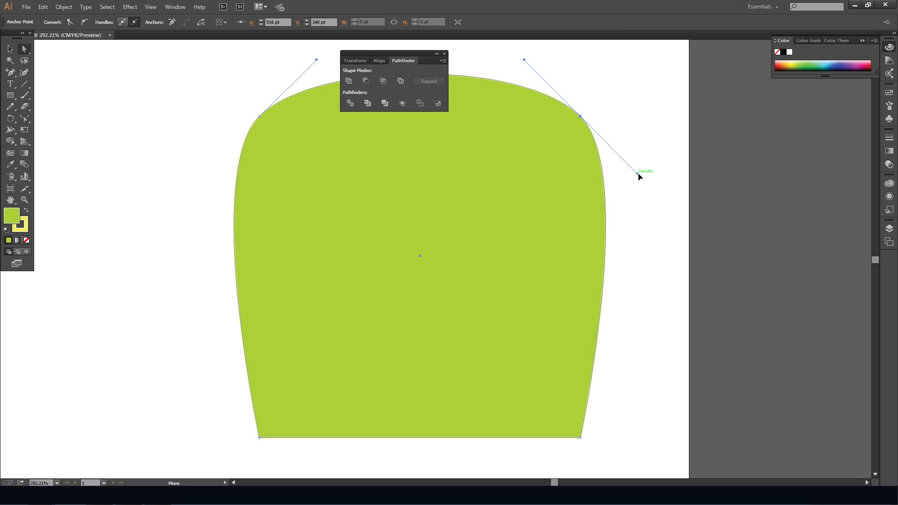
pyautogui.moveTo(639, 176); pyautogui.dragTo(581, 181)
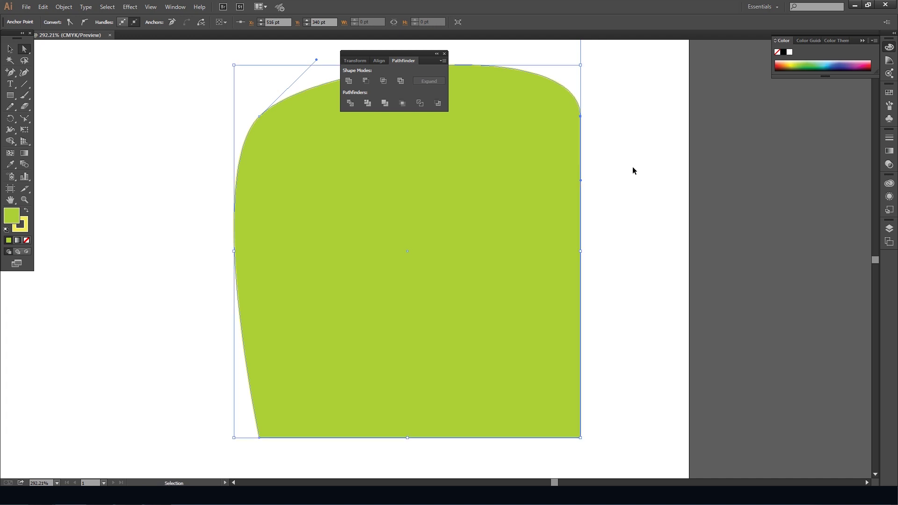
pyautogui.hotkey('ctrl', 'z')
pyautogui.press('ctrl')
pyautogui.moveTo(638, 173); pyautogui.dragTo(568, 189)
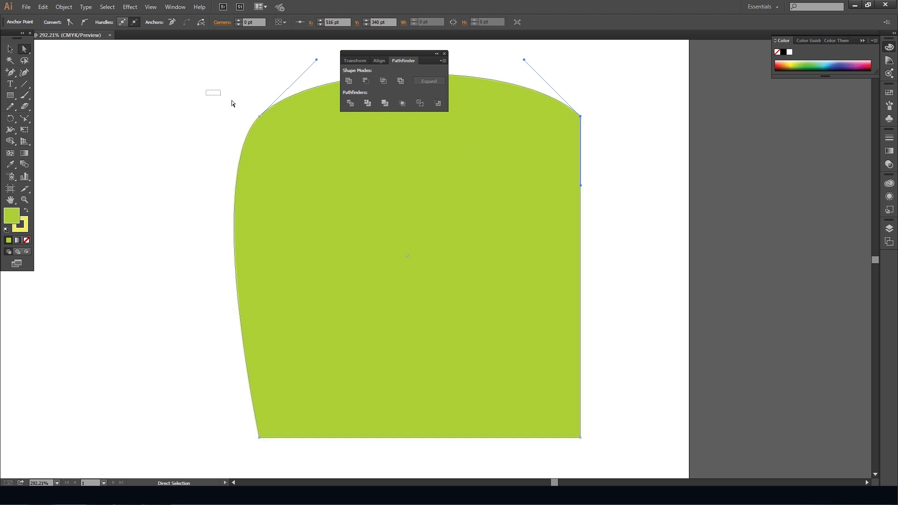
# Step: Straighten the green shape's left edge by moving the lower direction handle of its upper-left anchor point independently
pyautogui.moveTo(231, 103); pyautogui.dragTo(266, 123)
pyautogui.moveTo(203, 173); pyautogui.dragTo(280, 224)
pyautogui.moveTo(516, 143); pyautogui.dragTo(516, 204)
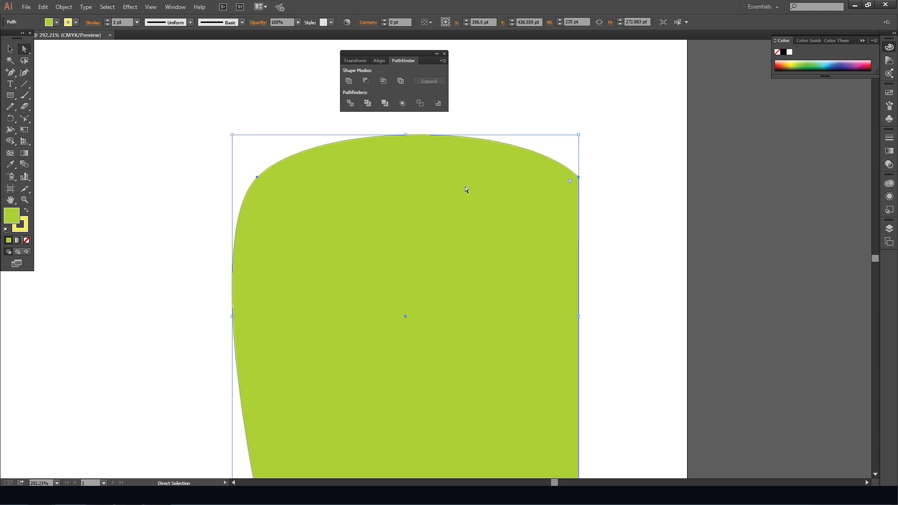
pyautogui.moveTo(174, 148); pyautogui.dragTo(290, 206)
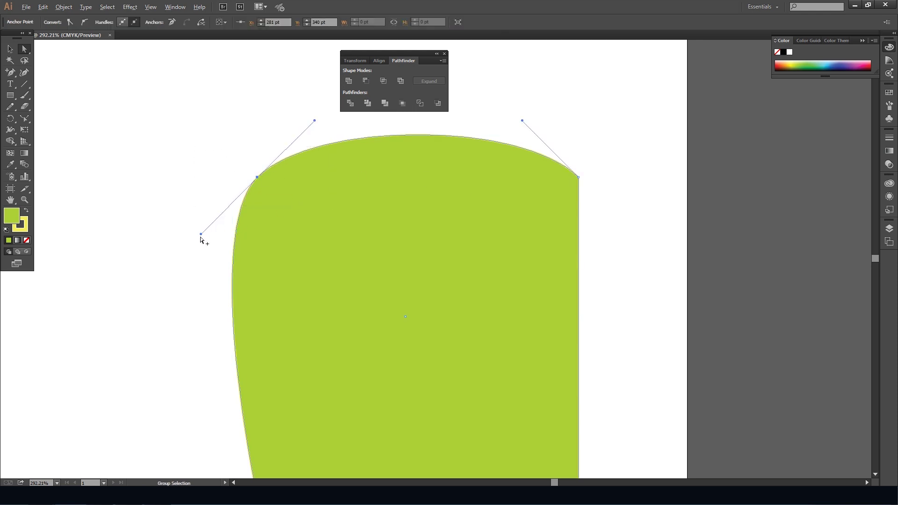
pyautogui.moveTo(201, 234); pyautogui.dragTo(263, 258)
# Step: Bend the green shape's top edge into a wave dipping near the left corner and rising near the right, and compare it with CorelDRAW's shape
pyautogui.moveTo(315, 122)
pyautogui.mouseDown()
pyautogui.moveTo(330, 152)
pyautogui.moveTo(348, 281)
pyautogui.moveTo(344, 325)
pyautogui.mouseUp()
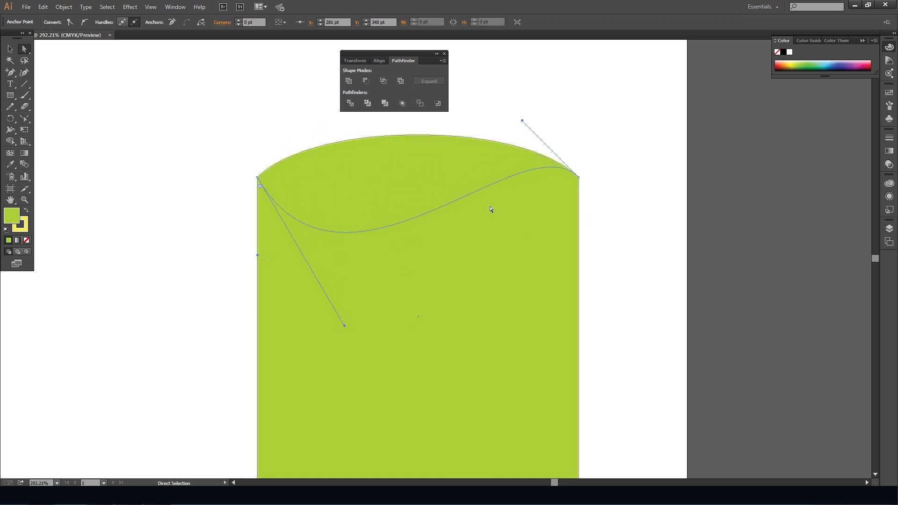
pyautogui.moveTo(522, 121); pyautogui.dragTo(487, 76)
pyautogui.hotkey('alt', 'Tab')
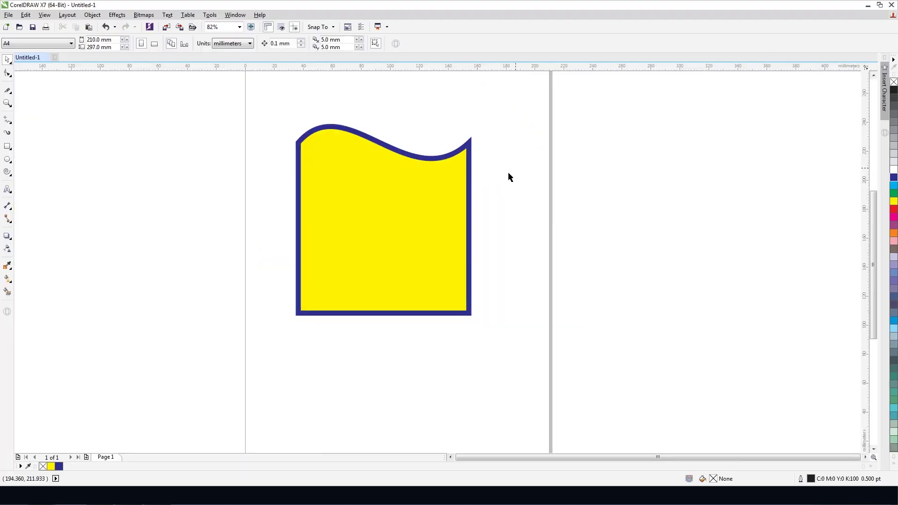
pyautogui.hotkey('alt', 'Tab')
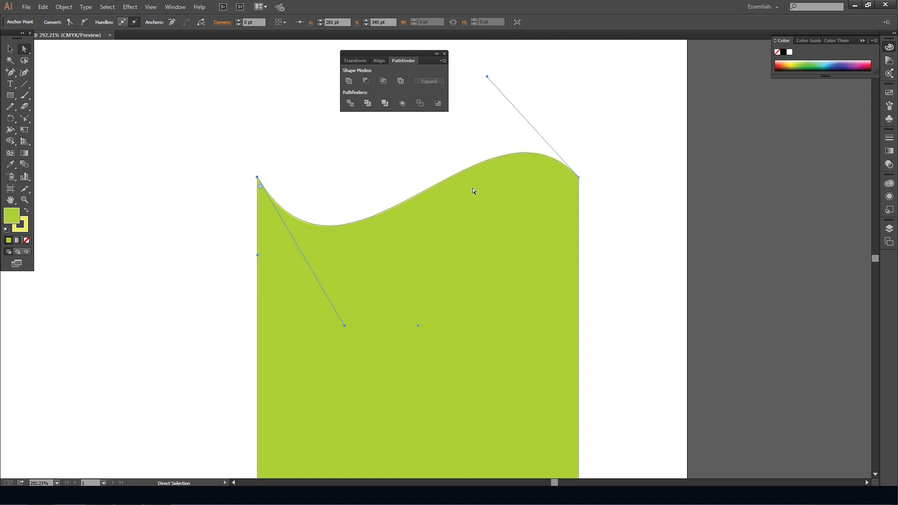
pyautogui.press('v')
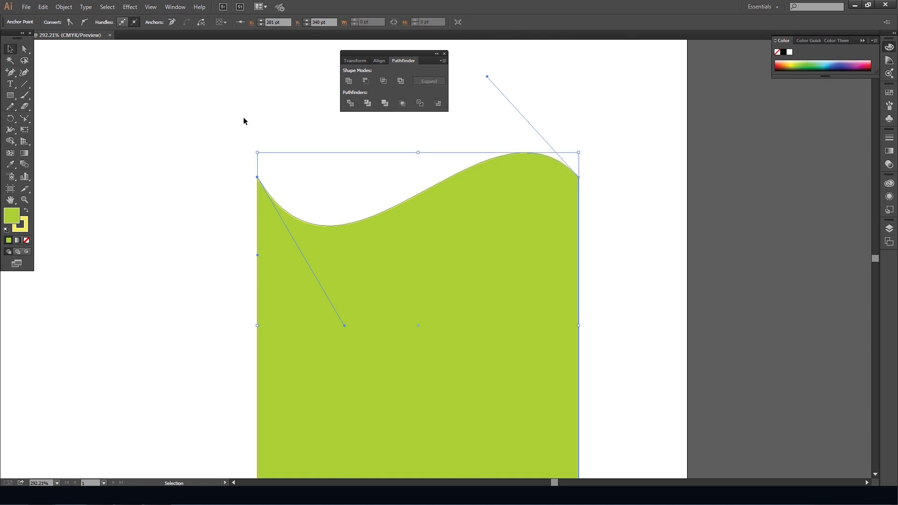
pyautogui.scroll(-2, 244, 121)
pyautogui.click(465, 223)
# Step: Copy the wavy yellow shape from CorelDRAW and paste it into the Illustrator document, placing it left of the green shape
pyautogui.hotkey('alt', 'Tab')
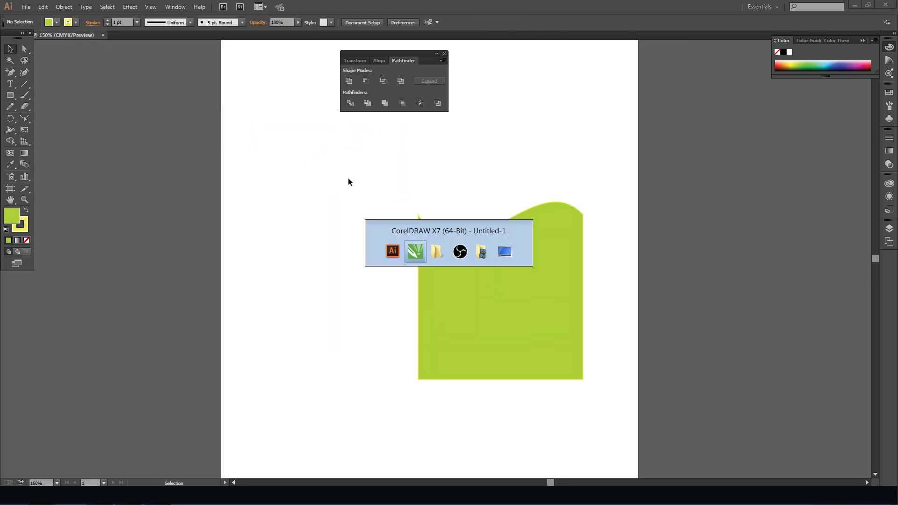
pyautogui.moveTo(261, 89); pyautogui.dragTo(527, 334)
pyautogui.hotkey('ctrl', 'c')
pyautogui.hotkey('alt', 'Tab')
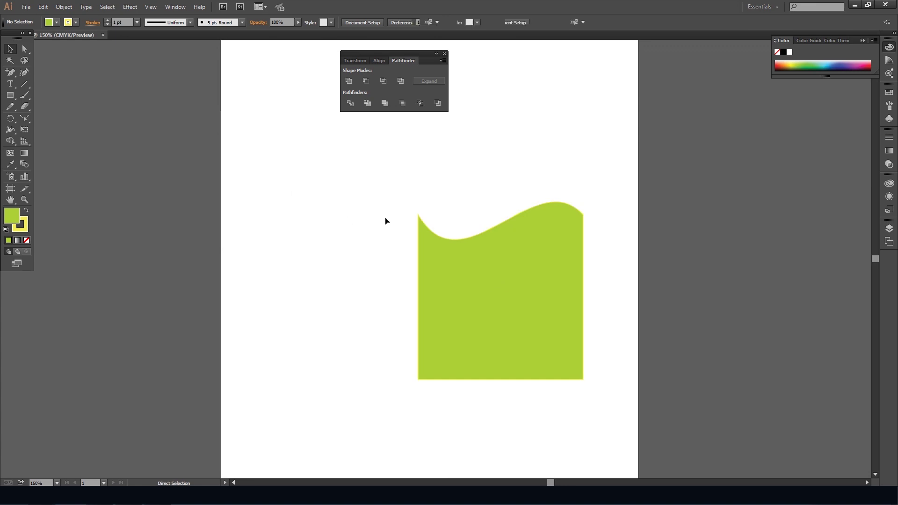
pyautogui.hotkey('ctrl', 'v')
pyautogui.moveTo(445, 272); pyautogui.dragTo(218, 226)
pyautogui.moveTo(197, 171); pyautogui.dragTo(252, 218)
# Step: Raise the crest near the yellow shape's upper-left corner by moving that anchor point's direction handle upward with the Direct Selection tool
pyautogui.click(91, 147)
pyautogui.press('a')
pyautogui.click(196, 153)
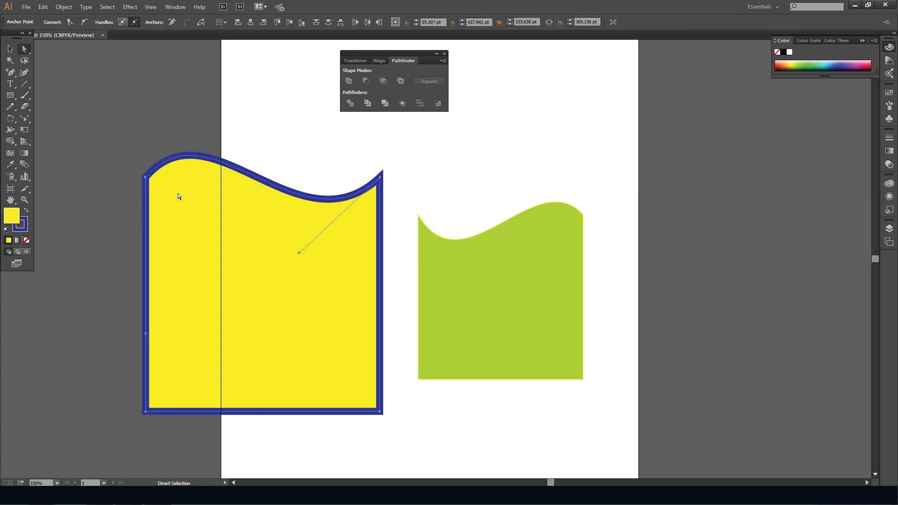
pyautogui.click(380, 178)
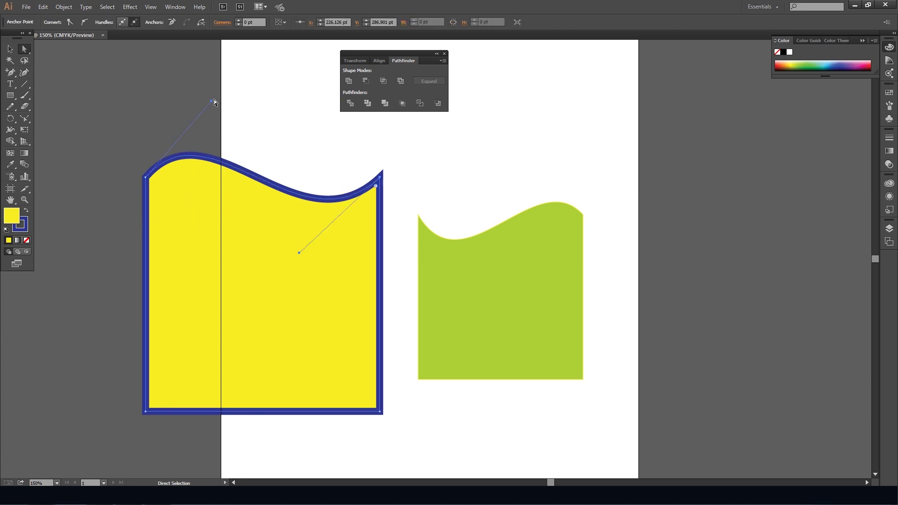
pyautogui.moveTo(212, 102); pyautogui.dragTo(265, 71)
pyautogui.click(147, 178)
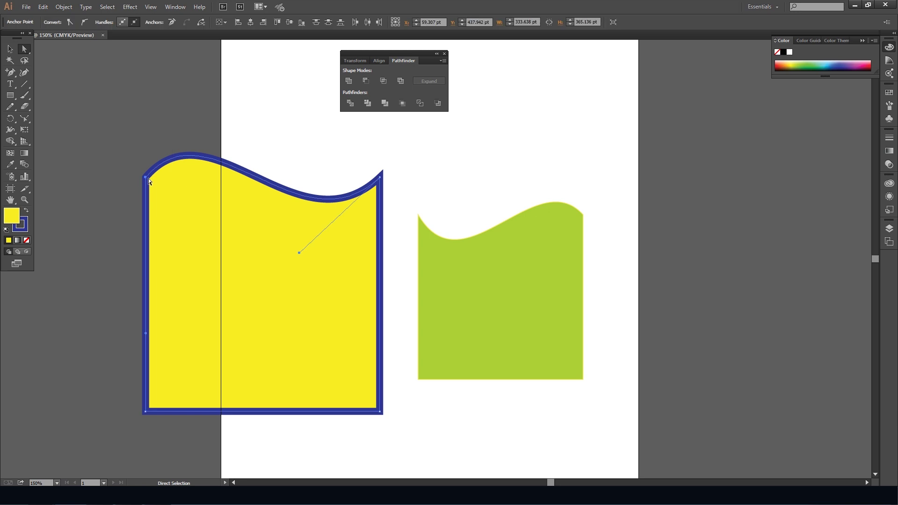
pyautogui.click(146, 177)
pyautogui.moveTo(213, 100); pyautogui.dragTo(210, 64)
# Step: Deepen the dip in the yellow shape's top edge by moving the upper-right anchor point's direction handle down and to the left
pyautogui.click(380, 177)
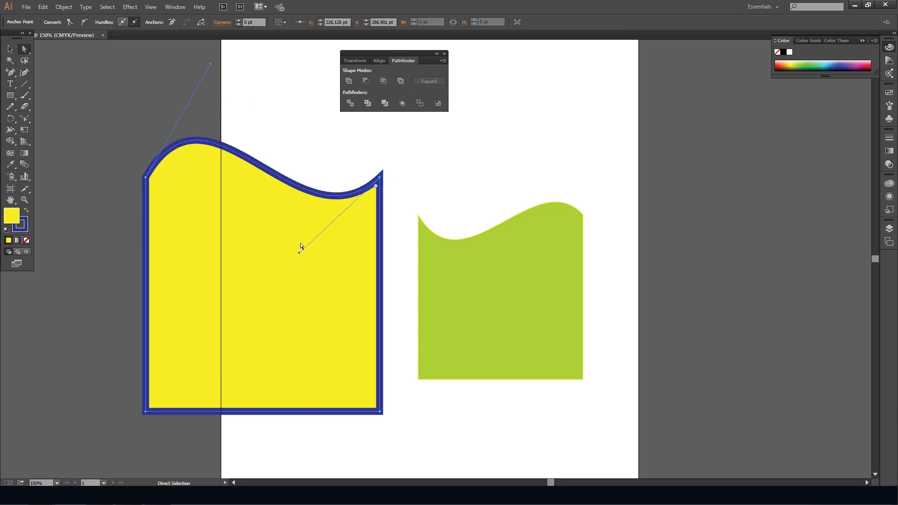
pyautogui.moveTo(295, 254); pyautogui.dragTo(268, 309)
pyautogui.click(463, 260)
pyautogui.click(481, 160)
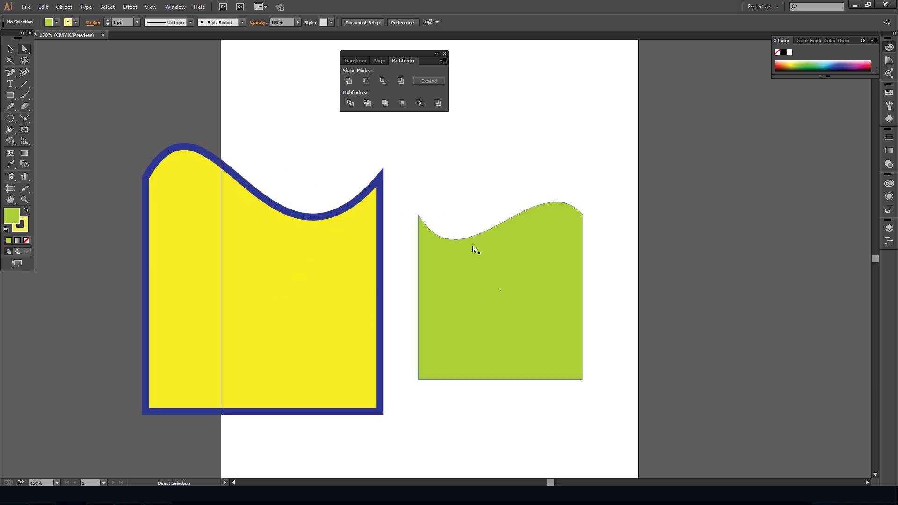
# Step: Copy the green shape from Illustrator, paste it into CorelDRAW right of the yellow shape, and examine its top edge up close
pyautogui.click(479, 266)
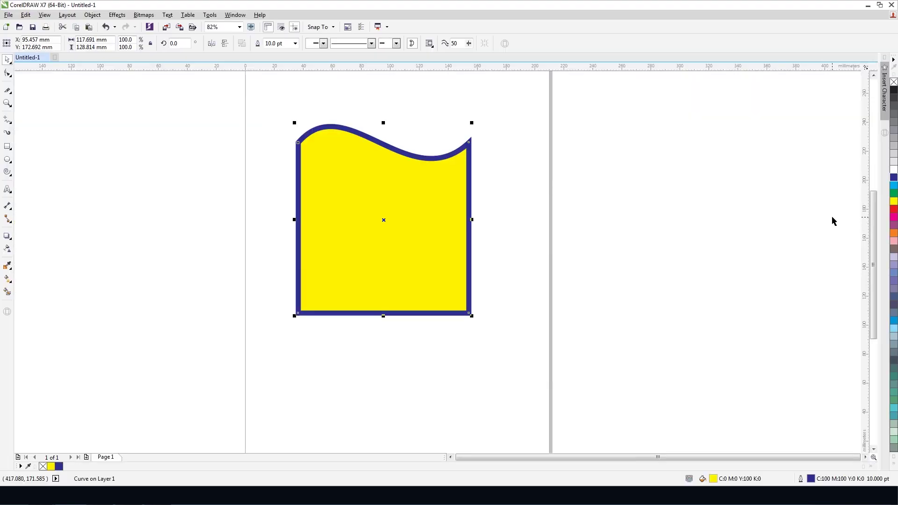
pyautogui.click(833, 221)
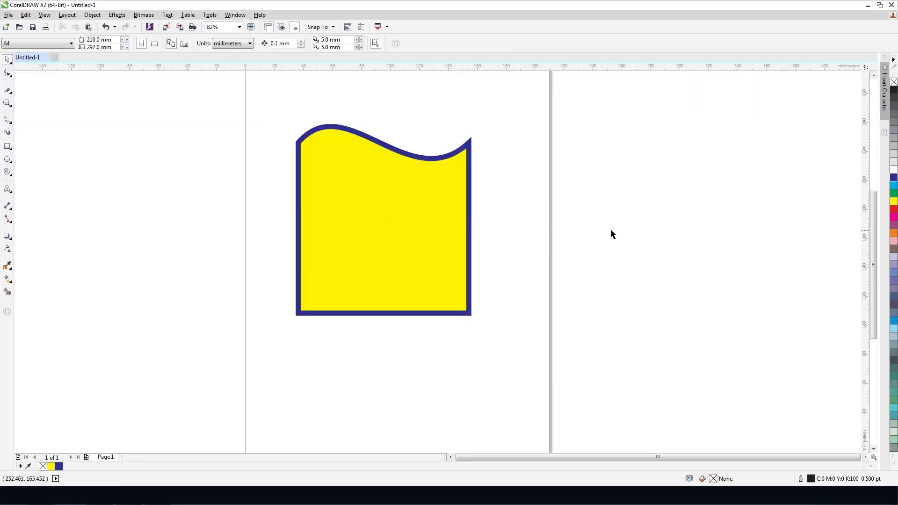
pyautogui.hotkey('ctrl', 'v')
pyautogui.moveTo(456, 250); pyautogui.dragTo(693, 360)
pyautogui.press('z')
pyautogui.moveTo(262, 116); pyautogui.dragTo(451, 240)
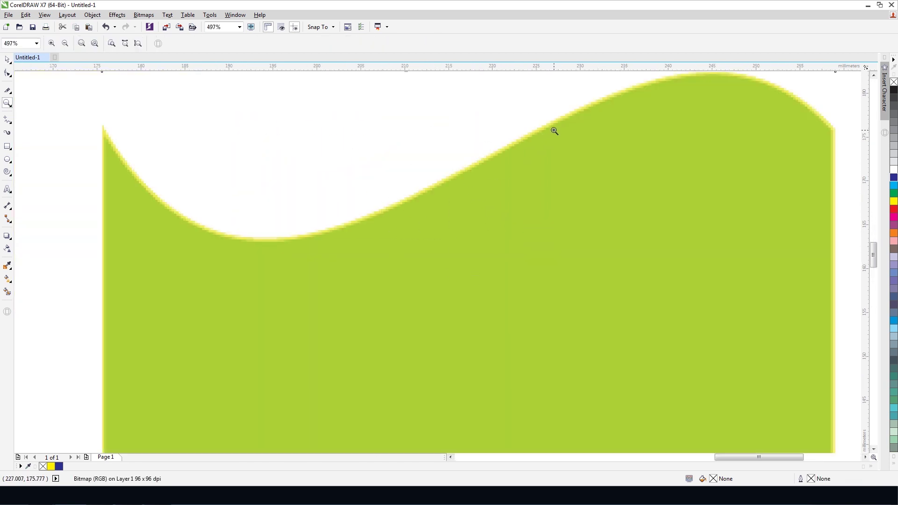
# Step: Delete the pasted green shape from the CorelDRAW document and bring the whole yellow shape back into view
pyautogui.press('F3')
pyautogui.press('space')
pyautogui.press('Delete')
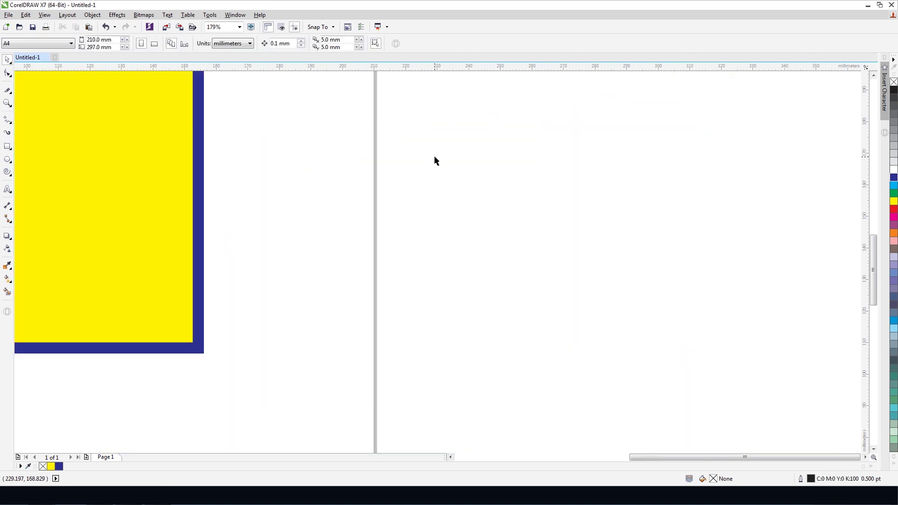
pyautogui.press('F3')
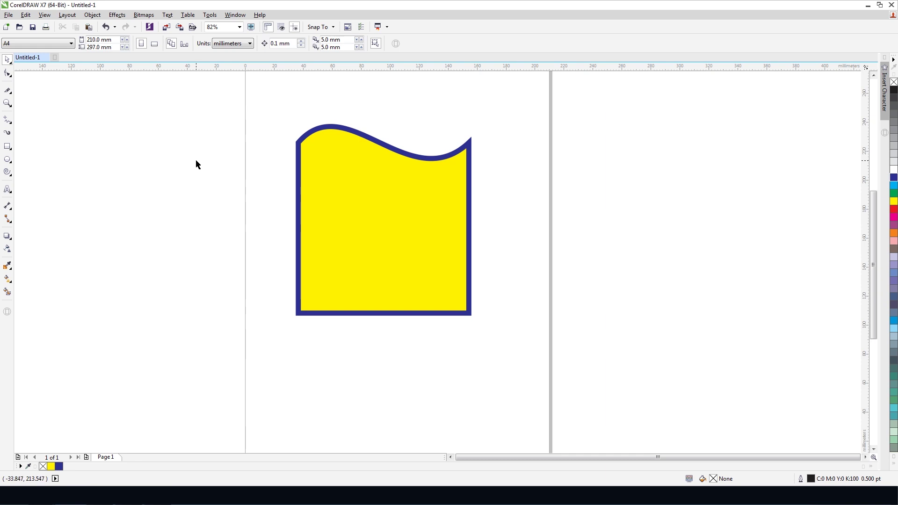
# Step: Draw a wide ellipse about 211 × 66 mm across the upper part of the yellow shape
pyautogui.click(321, 147)
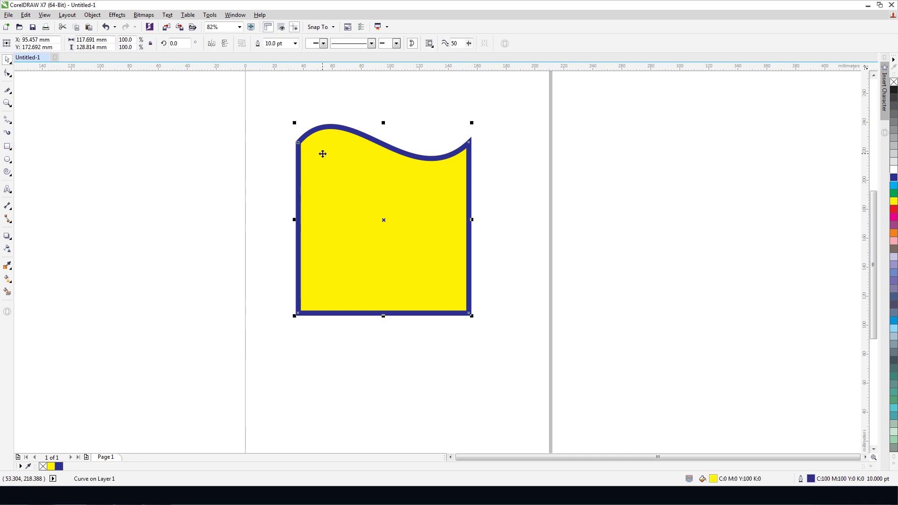
pyautogui.click(8, 159)
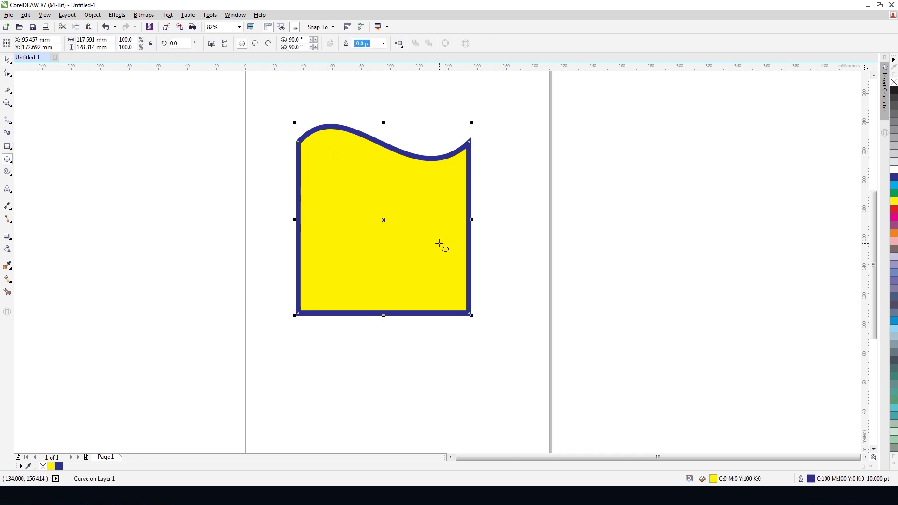
pyautogui.moveTo(247, 94); pyautogui.dragTo(553, 192)
pyautogui.press('space')
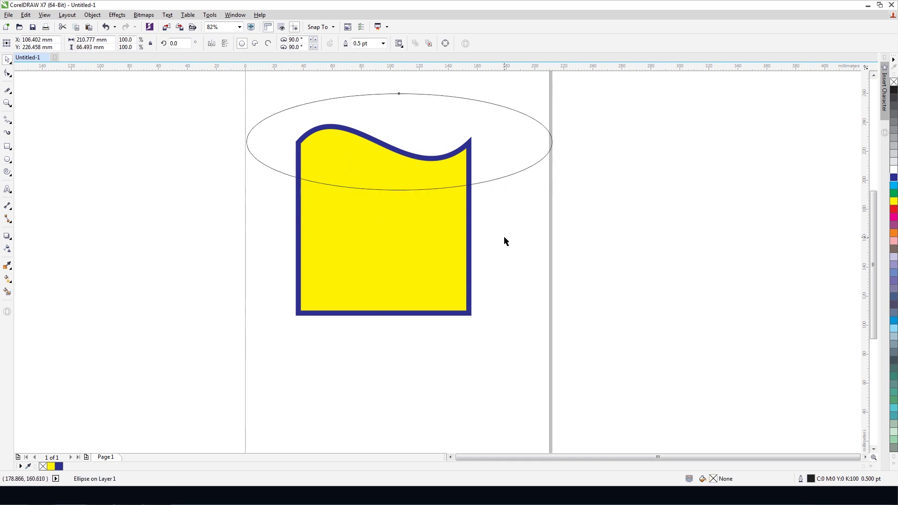
# Step: Trim the yellow shape with the ellipse, keeping the ellipse in place
pyautogui.keyDown('shift'); pyautogui.click(376, 240); pyautogui.keyUp('shift')
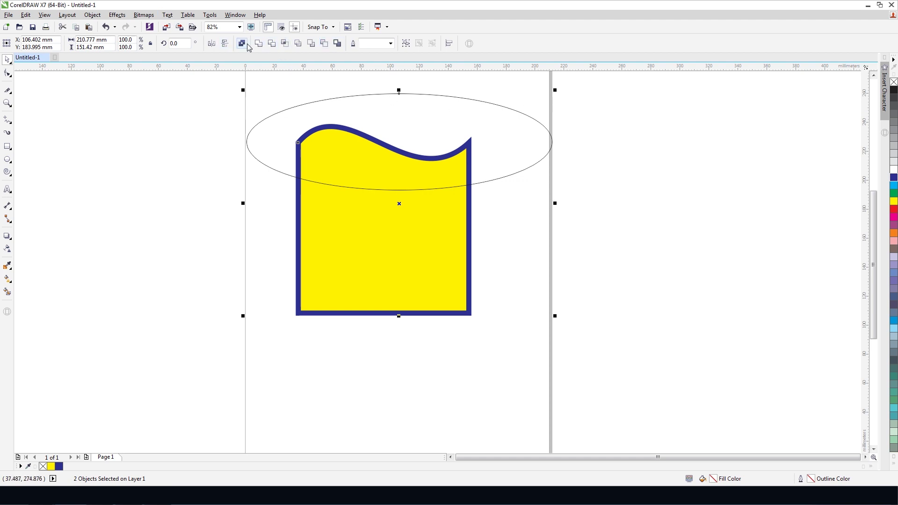
pyautogui.click(272, 44)
pyautogui.press('Escape')
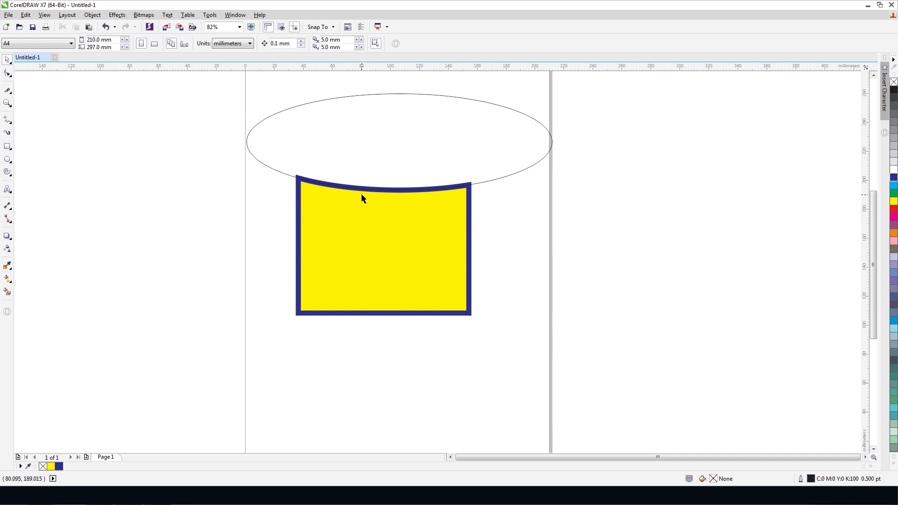
# Step: Switch to Illustrator and draw an ellipse about 298 × 169 pt over the top of the green shape
pyautogui.hotkey('alt', 'Tab')
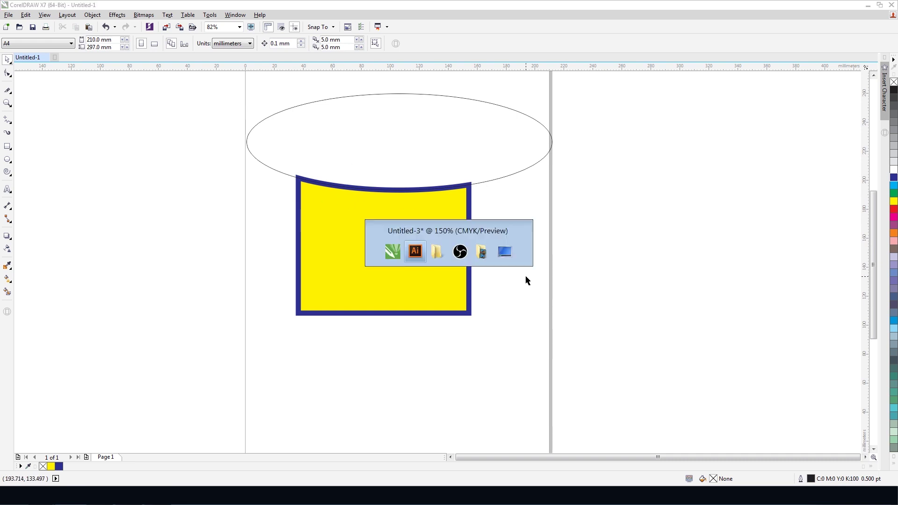
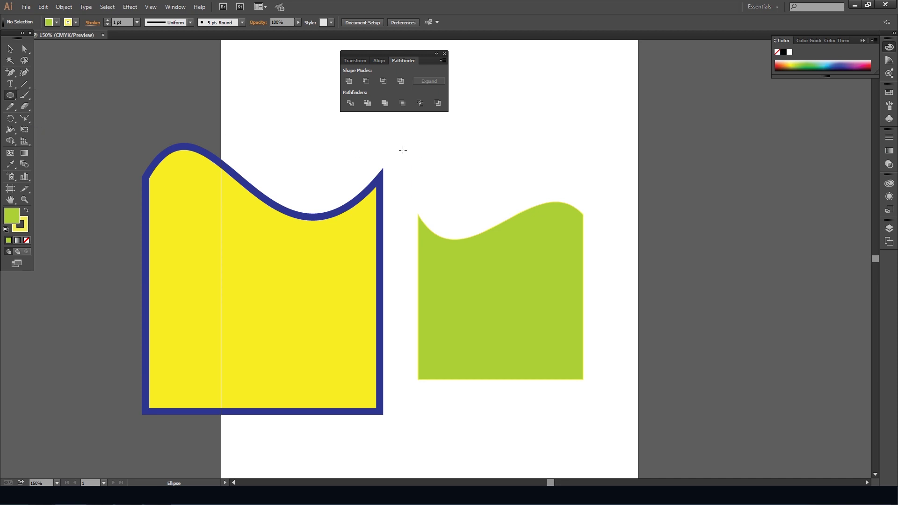
pyautogui.moveTo(401, 149); pyautogui.dragTo(607, 268)
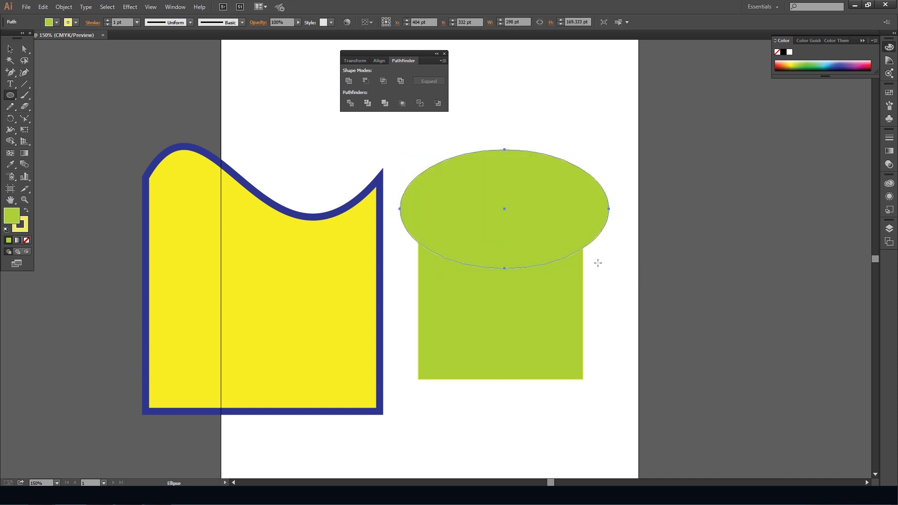
pyautogui.press('v')
# Step: Demonstrate hiding and reshowing the Pathfinder options, and subtract the ellipse from the green shape with Minus Front
pyautogui.keyDown('shift'); pyautogui.click(535, 322); pyautogui.keyUp('shift')
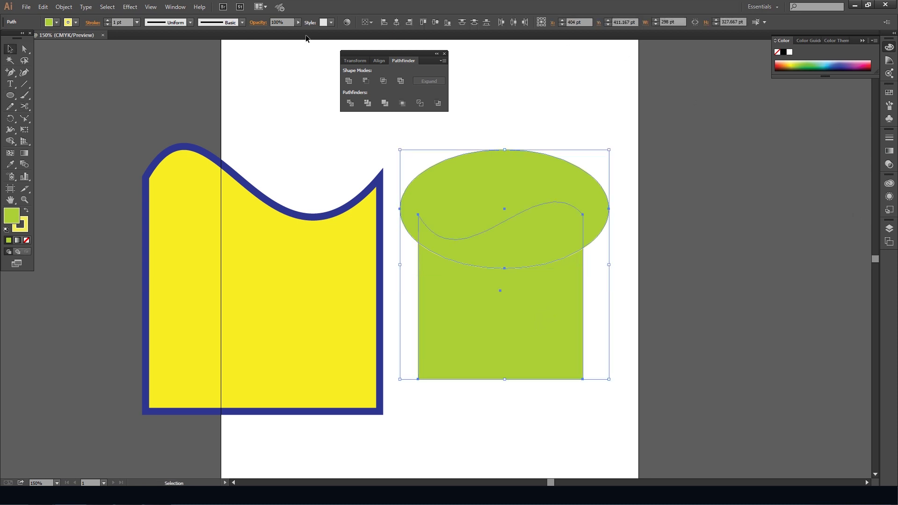
pyautogui.click(175, 6)
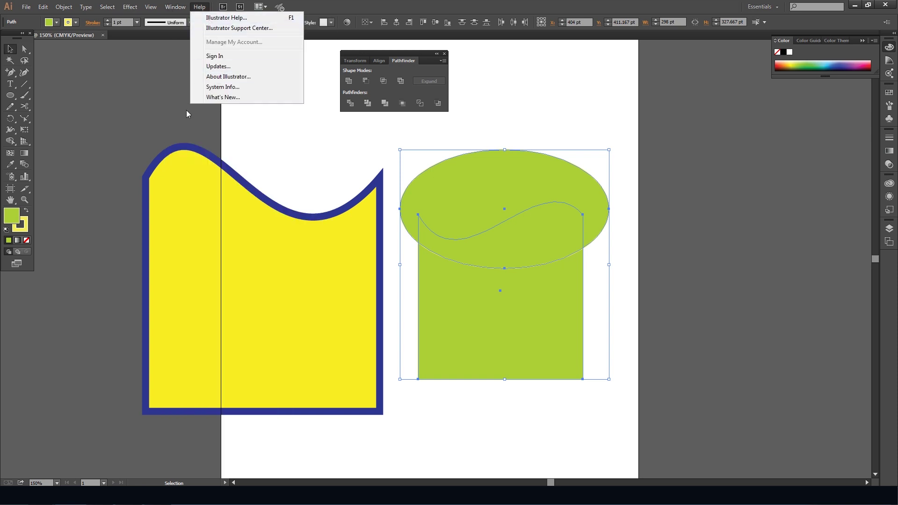
pyautogui.click(192, 7)
pyautogui.click(177, 6)
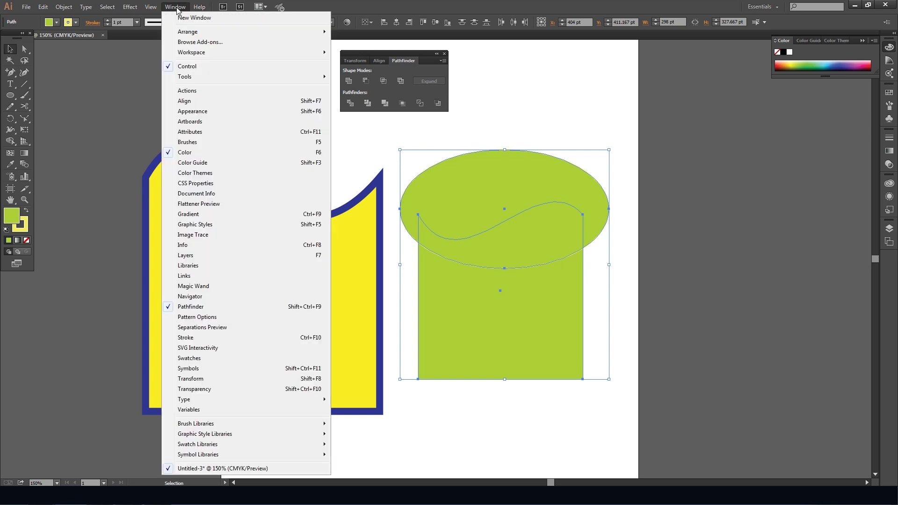
pyautogui.click(203, 307)
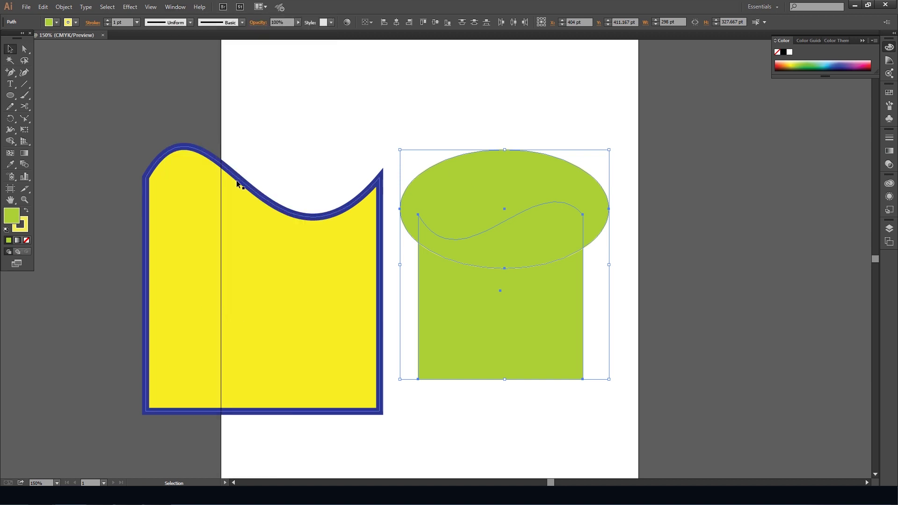
pyautogui.click(175, 7)
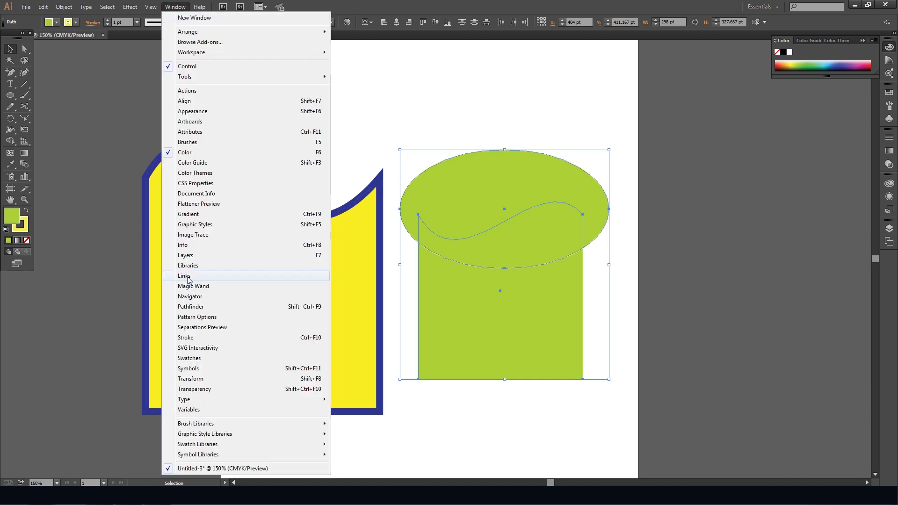
pyautogui.click(206, 305)
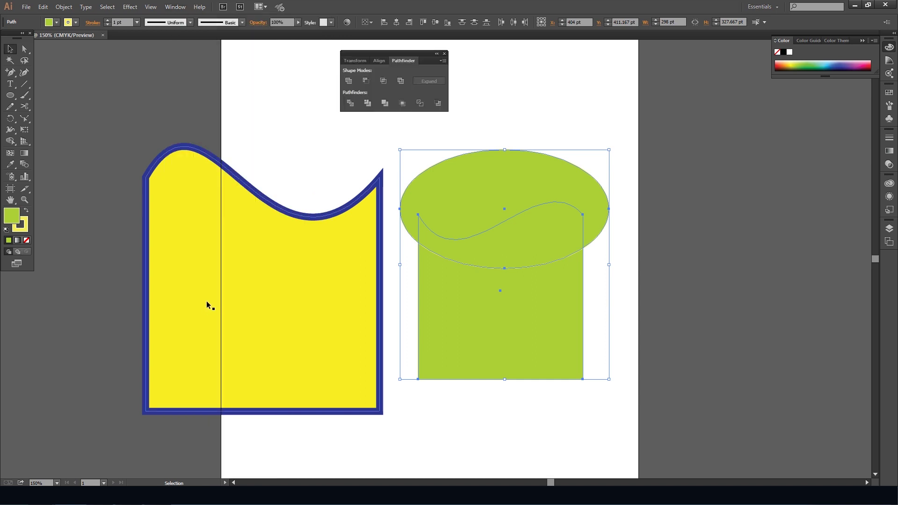
pyautogui.click(365, 84)
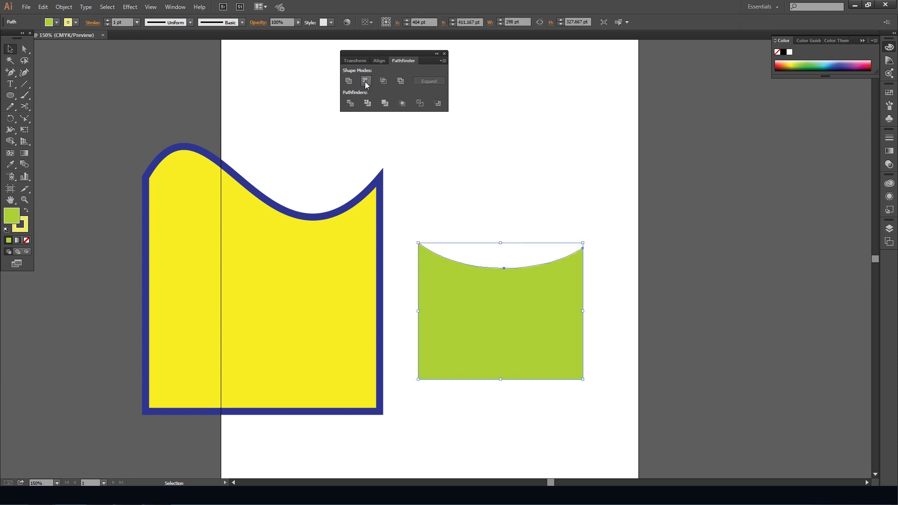
pyautogui.click(413, 223)
# Step: Move the green shape to the left part of the artboard and place the wavy yellow shape directly to its right
pyautogui.click(229, 231)
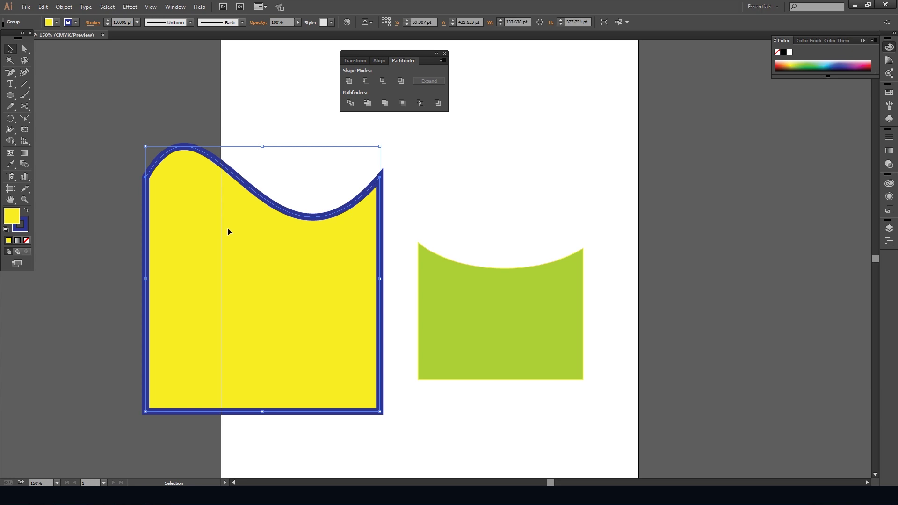
pyautogui.moveTo(228, 231); pyautogui.dragTo(710, 224)
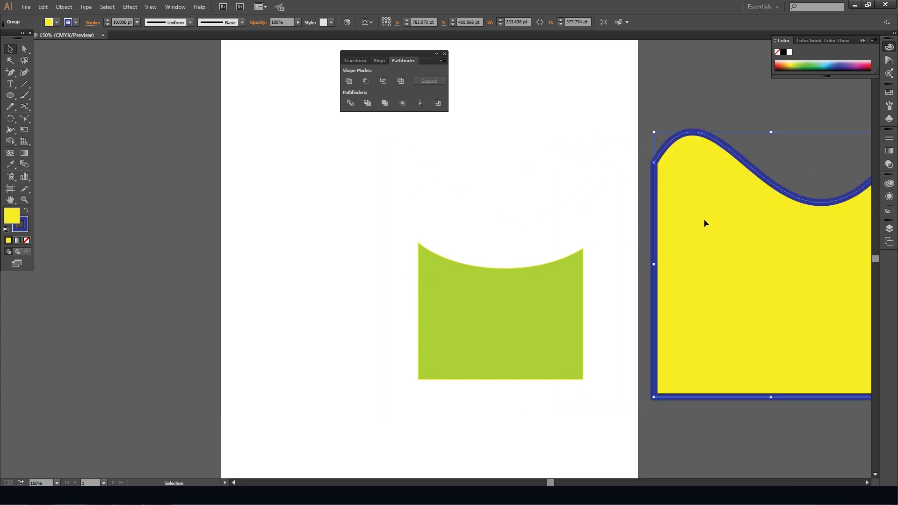
pyautogui.click(356, 221)
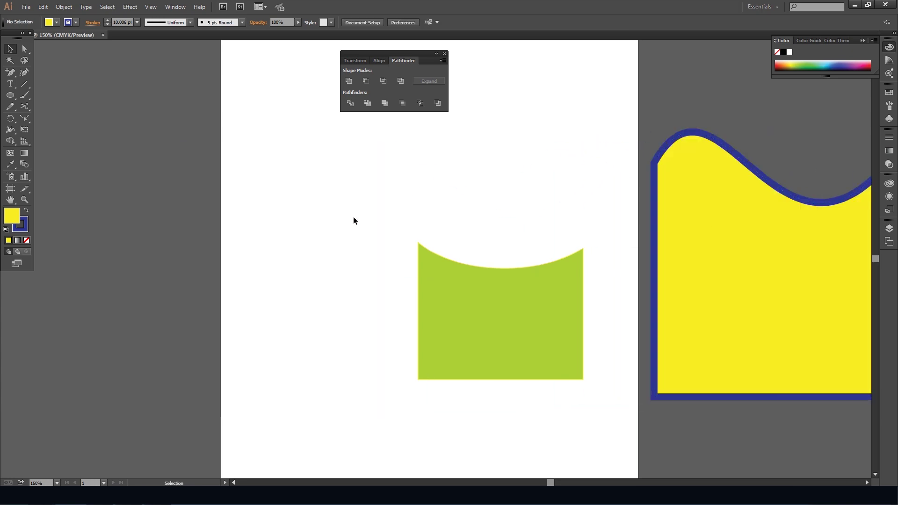
pyautogui.moveTo(500, 350); pyautogui.dragTo(322, 337)
pyautogui.moveTo(675, 269); pyautogui.dragTo(448, 271)
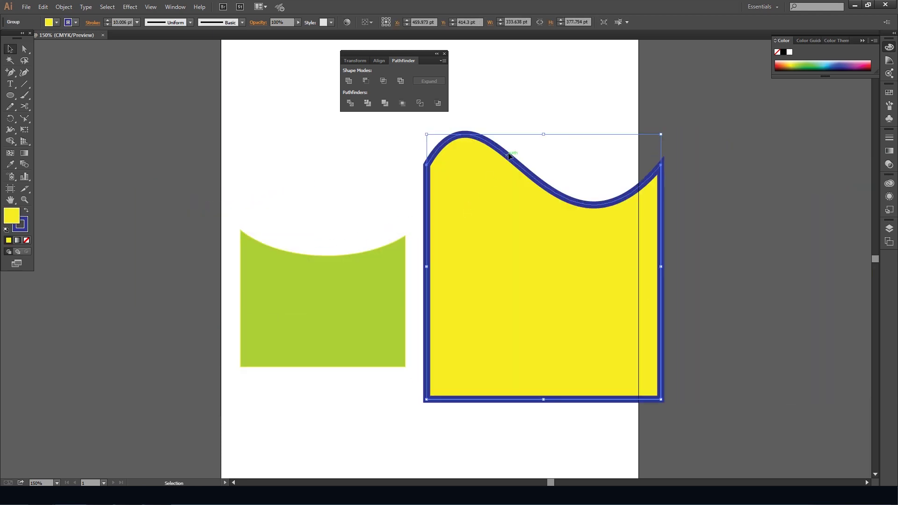
pyautogui.moveTo(516, 100); pyautogui.dragTo(483, 226)
pyautogui.click(586, 104)
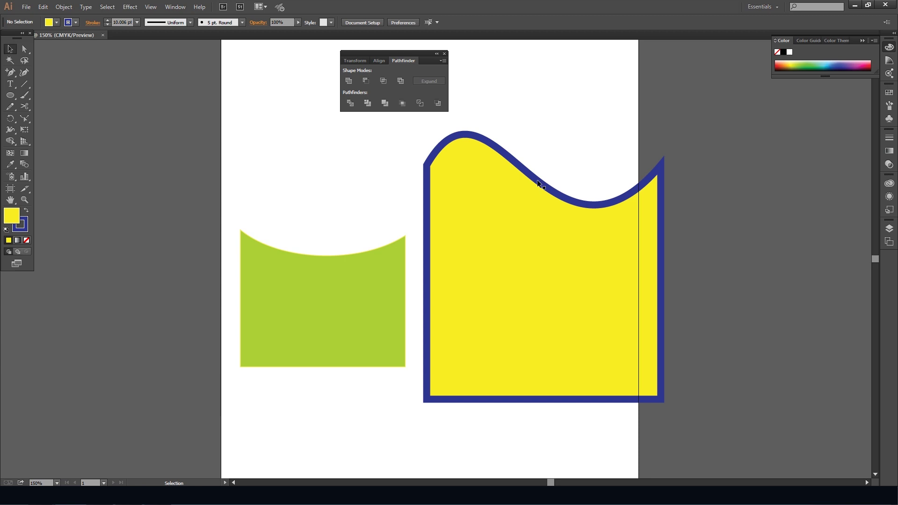
pyautogui.moveTo(504, 109); pyautogui.dragTo(535, 203)
# Step: Set the green shape's stroke weight to 8 pt
pyautogui.click(301, 284)
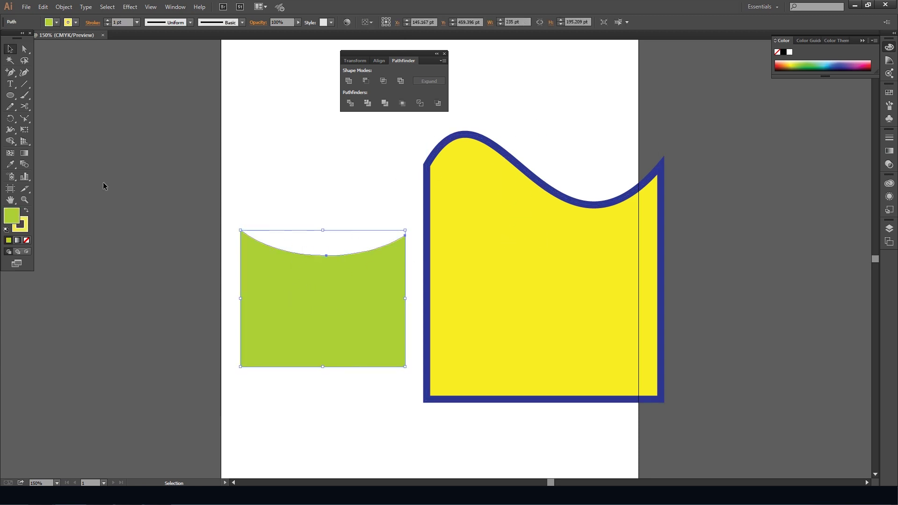
pyautogui.click(137, 22)
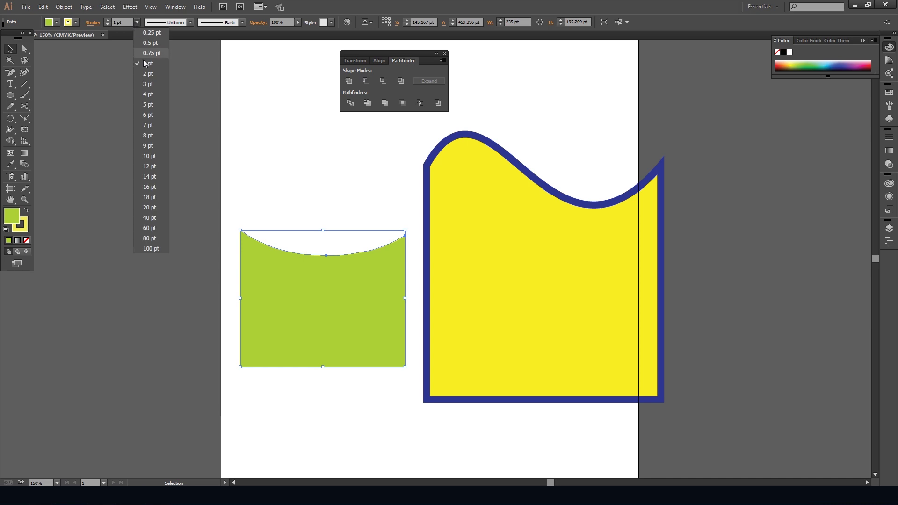
pyautogui.click(149, 135)
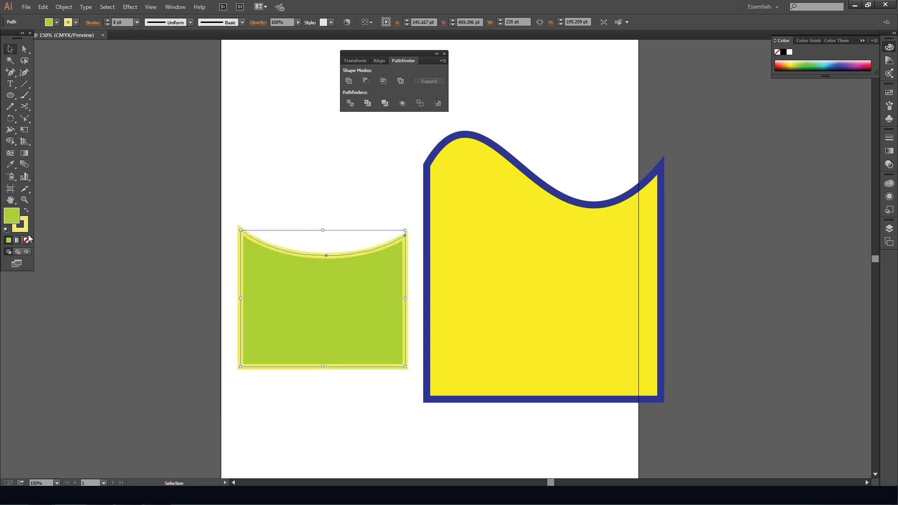
# Step: Recolor the green shape's stroke, trying dark blue first and settling on dark red
pyautogui.click(27, 230)
pyautogui.click(840, 66)
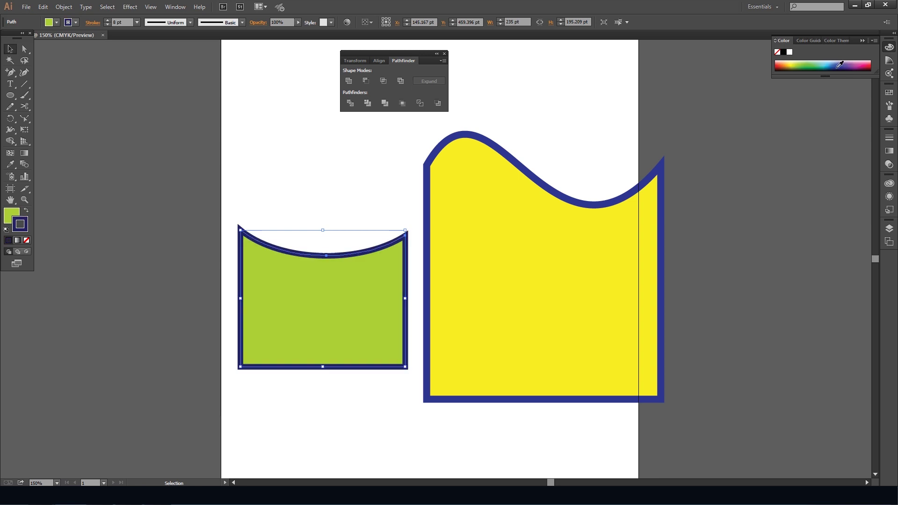
pyautogui.doubleClick(19, 224)
pyautogui.click(393, 206)
pyautogui.moveTo(393, 206)
pyautogui.mouseDown()
pyautogui.moveTo(453, 218)
pyautogui.moveTo(468, 178)
pyautogui.mouseUp()
pyautogui.click(461, 217)
pyautogui.click(537, 185)
pyautogui.click(244, 178)
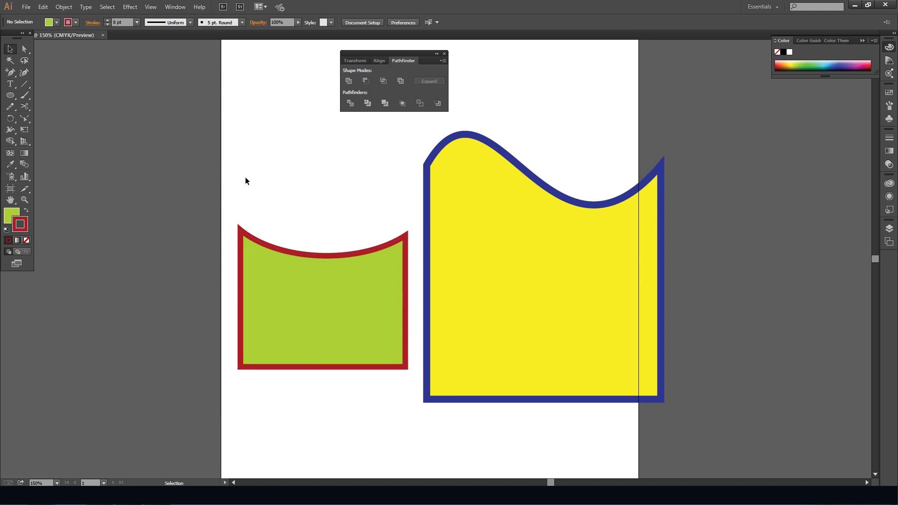
# Step: Switch to CorelDRAW and recolor the yellow curve's outline, trying red and purple and settling on black
pyautogui.hotkey('alt', 'Tab')
pyautogui.click(301, 266)
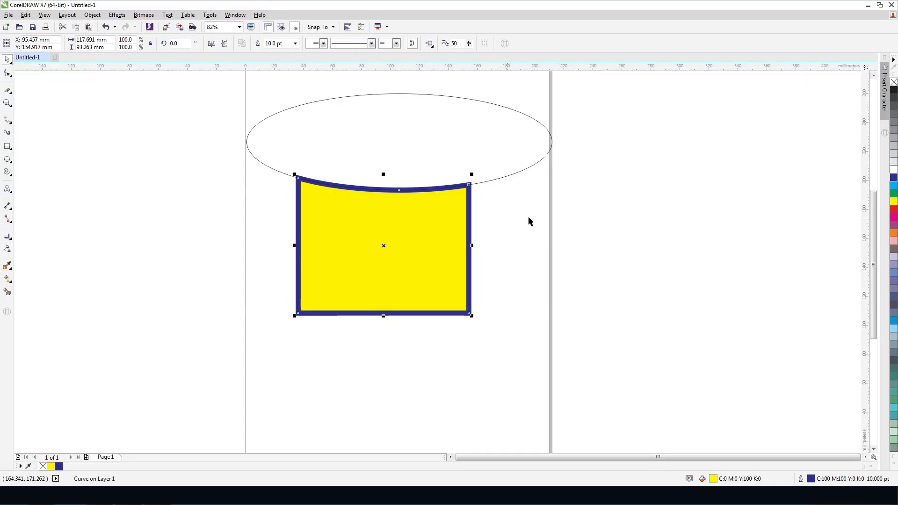
pyautogui.doubleClick(425, 203)
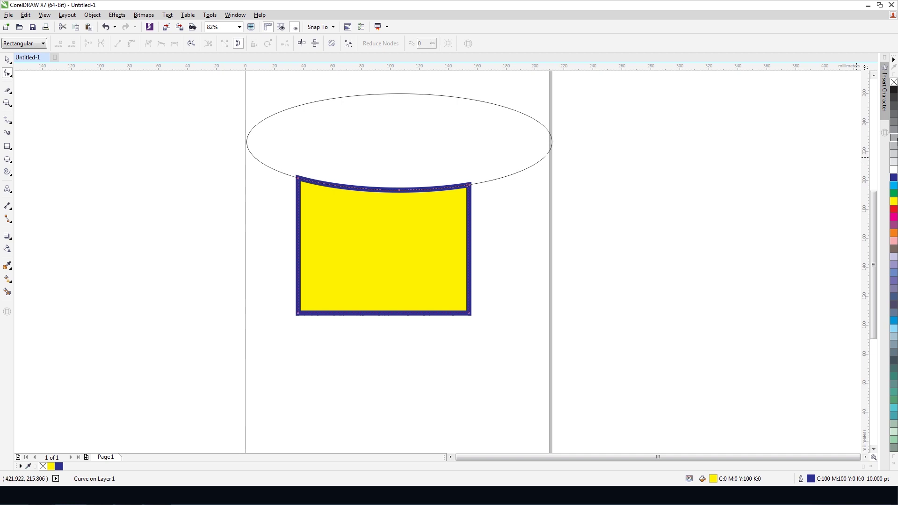
pyautogui.rightClick(893, 208)
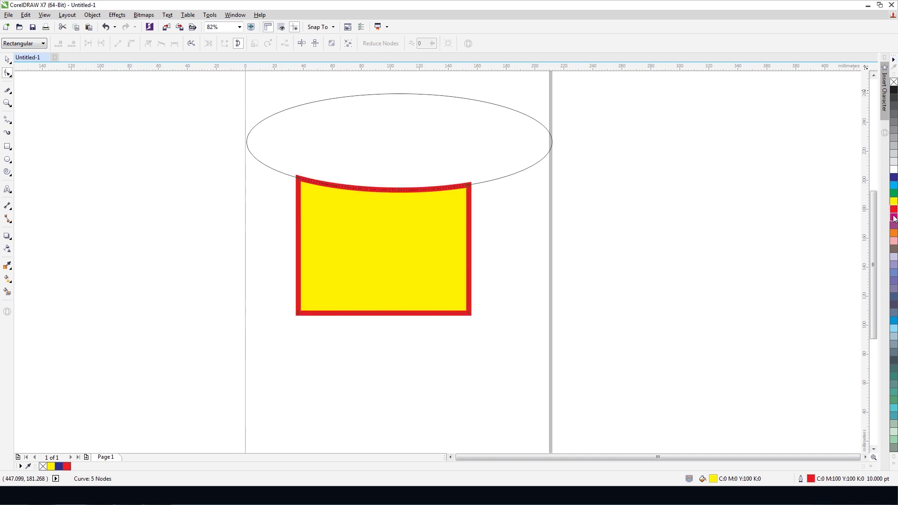
pyautogui.rightClick(894, 225)
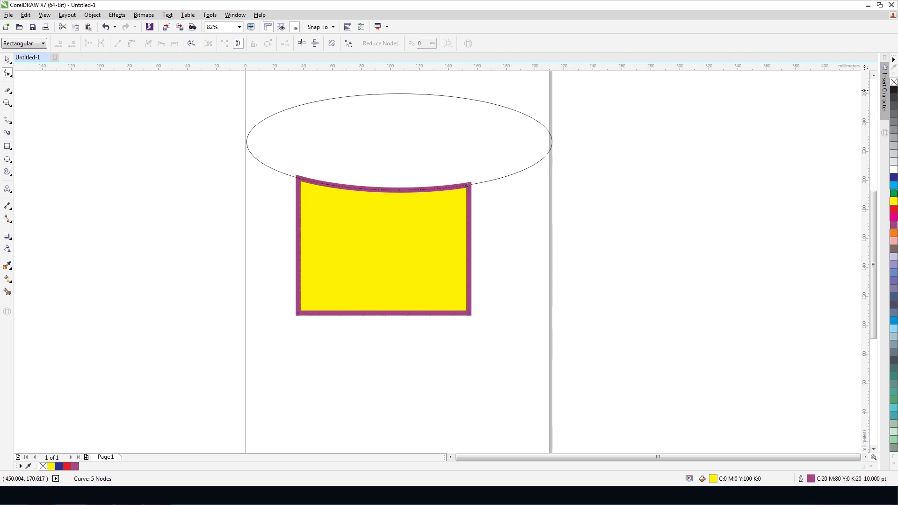
pyautogui.rightClick(894, 90)
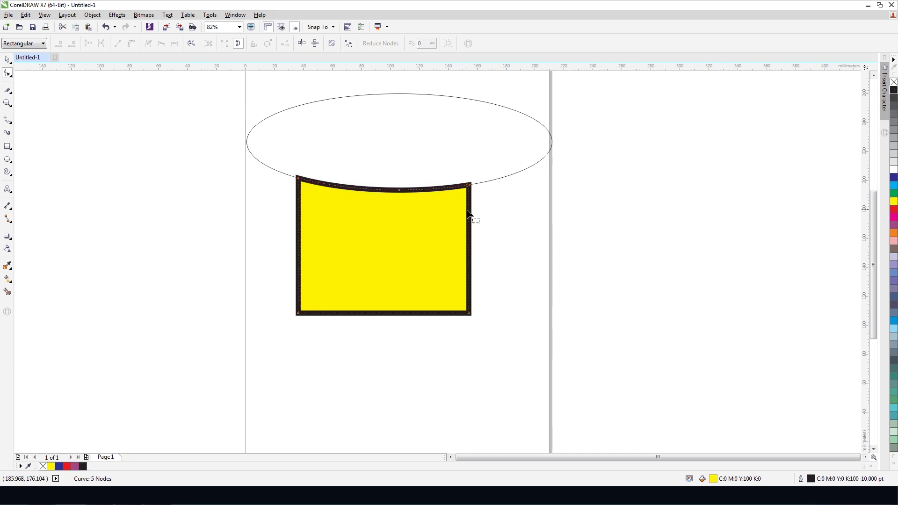
pyautogui.click(7, 59)
pyautogui.click(210, 161)
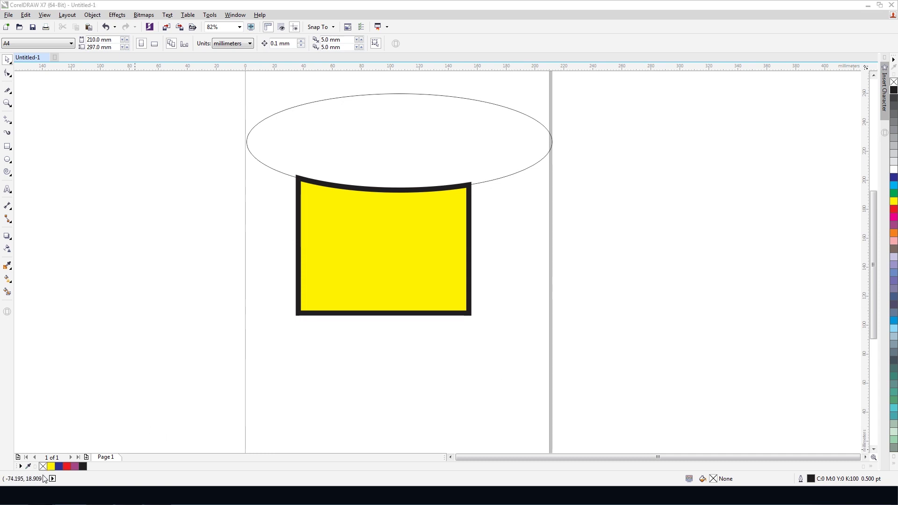
# Step: Copy the tree-lined road photo from the Calender folder and paste it into the CorelDRAW drawing
pyautogui.hotkey('alt', 'Tab')
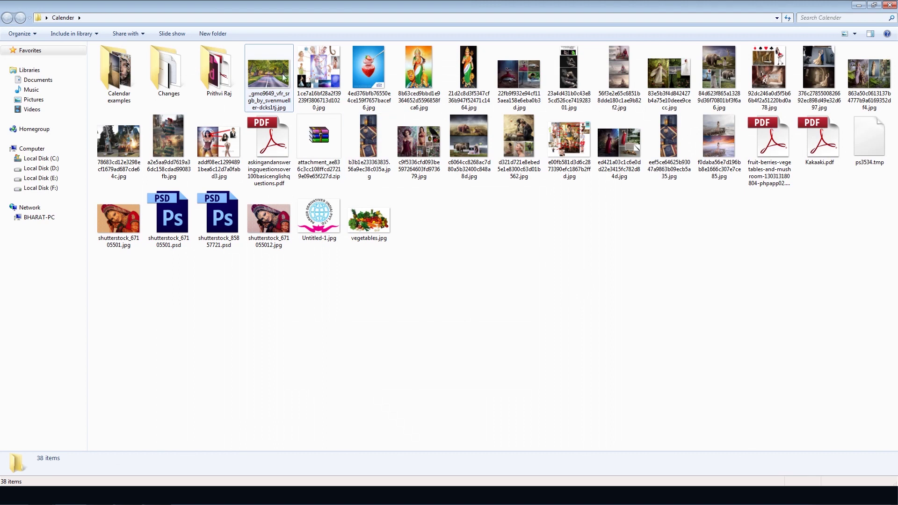
pyautogui.click(290, 85)
pyautogui.hotkey('alt', 'Tab')
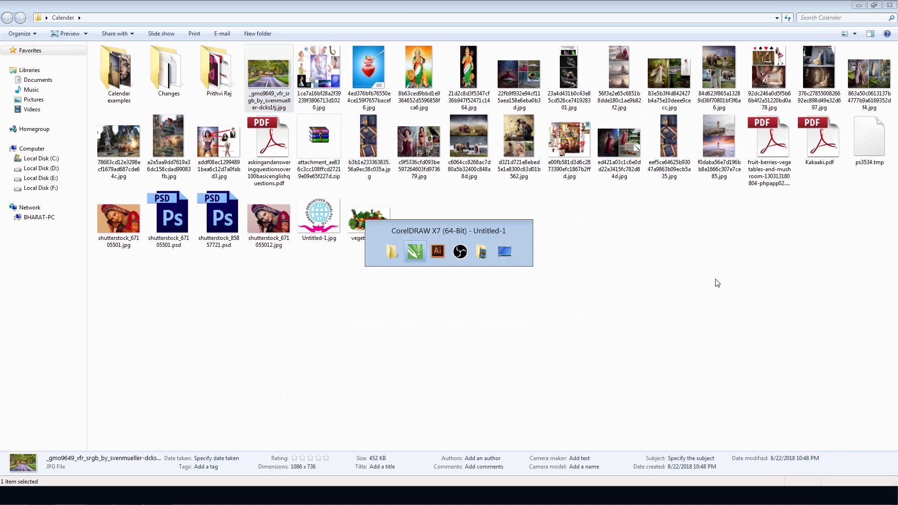
pyautogui.hotkey('ctrl', 'v')
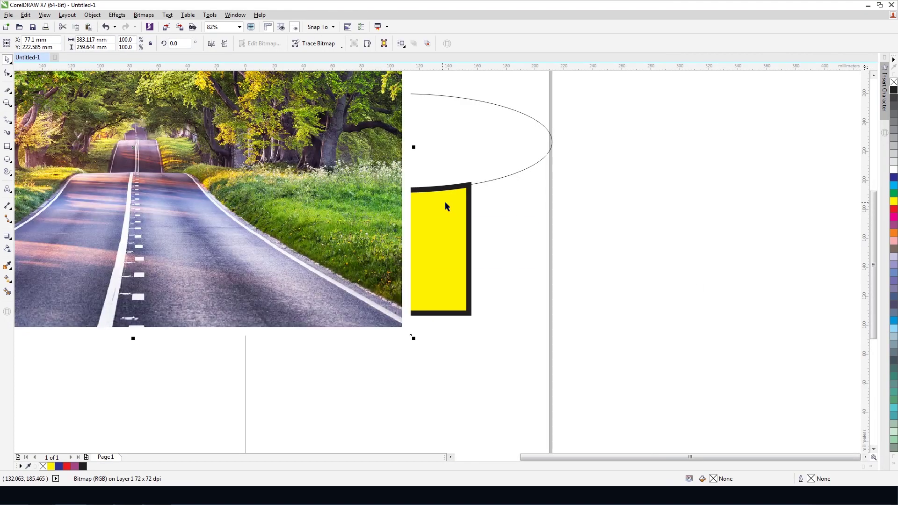
# Step: Switch to Illustrator and paste the copied road photo into the document
pyautogui.hotkey('alt', 'Tab')
pyautogui.hotkey('alt', 'Tab')
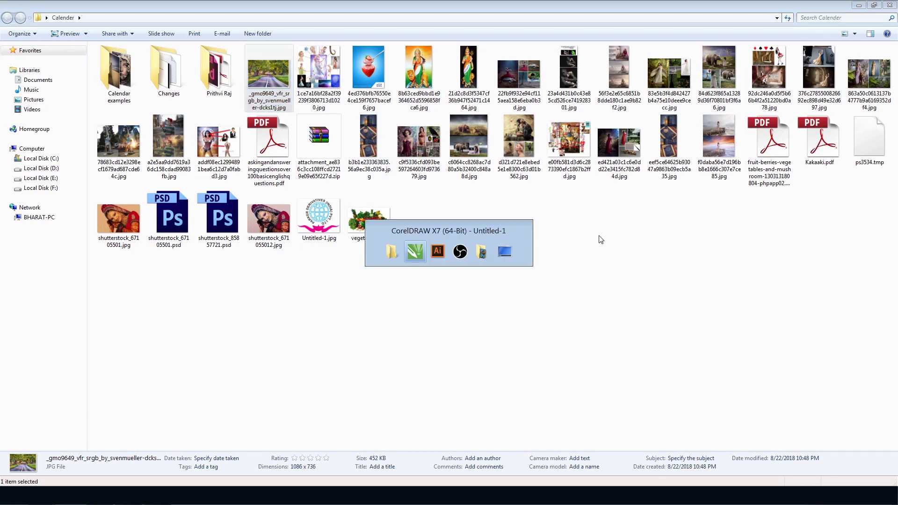
pyautogui.hotkey('alt', 'Tab')
pyautogui.hotkey('ctrl', 'v')
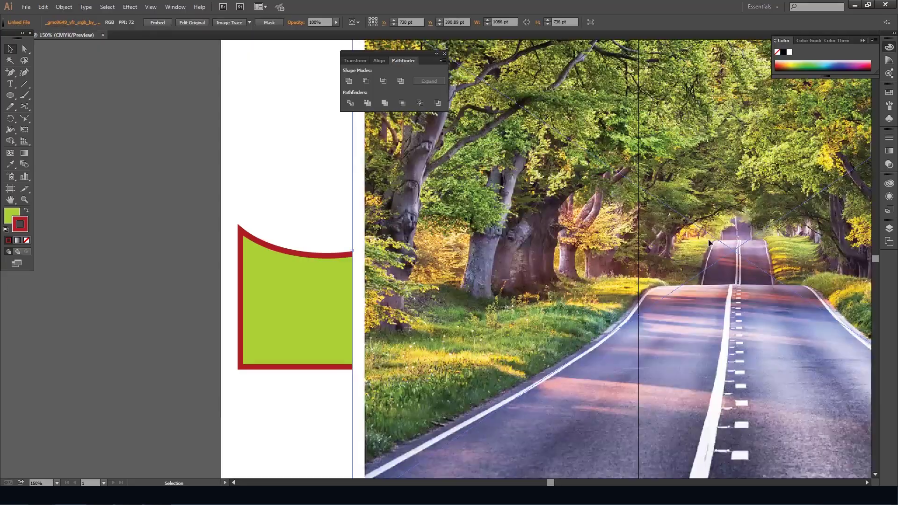
pyautogui.scroll(-3, 627, 220)
pyautogui.moveTo(634, 229); pyautogui.dragTo(490, 255)
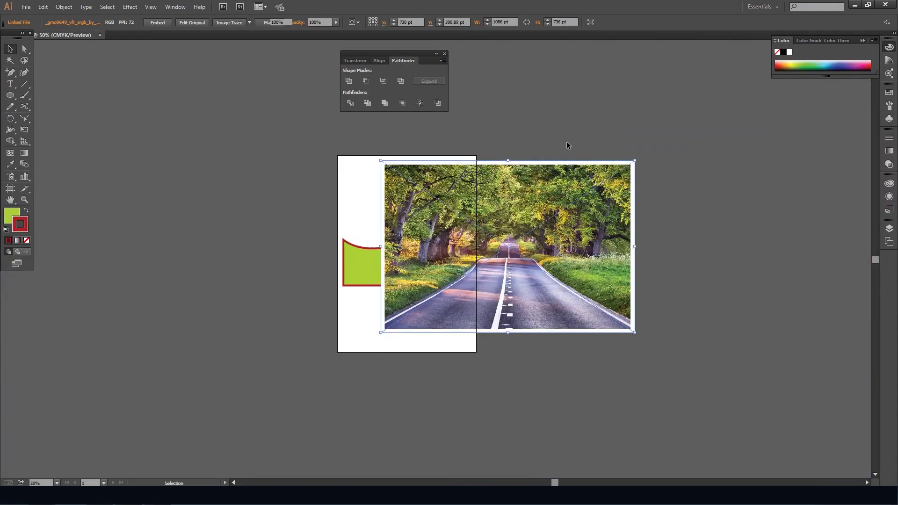
# Step: Shrink the road photo to about 333 × 226 pt outside the artboard's right edge and place a duplicate below it
pyautogui.moveTo(566, 180); pyautogui.dragTo(715, 197)
pyautogui.press('e')
pyautogui.moveTo(782, 176); pyautogui.dragTo(693, 237)
pyautogui.moveTo(669, 267); pyautogui.dragTo(574, 174)
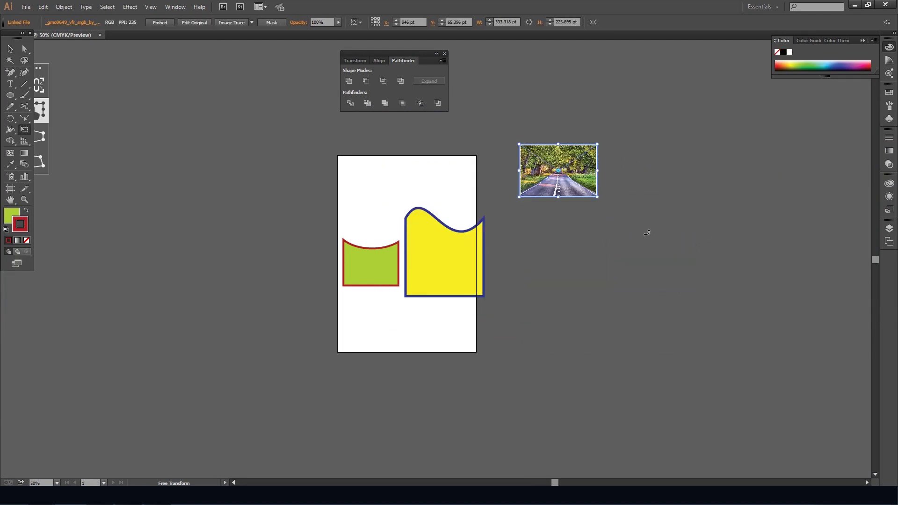
pyautogui.moveTo(638, 232); pyautogui.dragTo(632, 206)
pyautogui.hotkey('ctrl', 'z')
pyautogui.press('v')
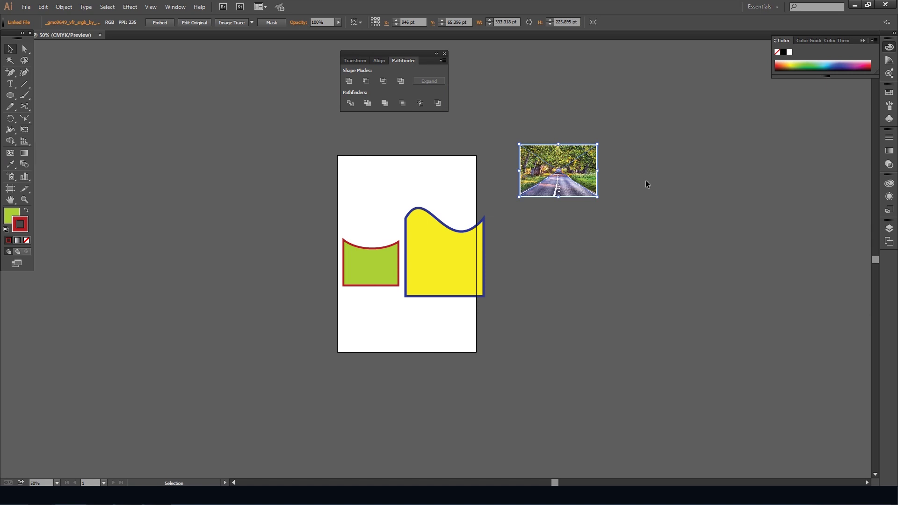
pyautogui.click(543, 204)
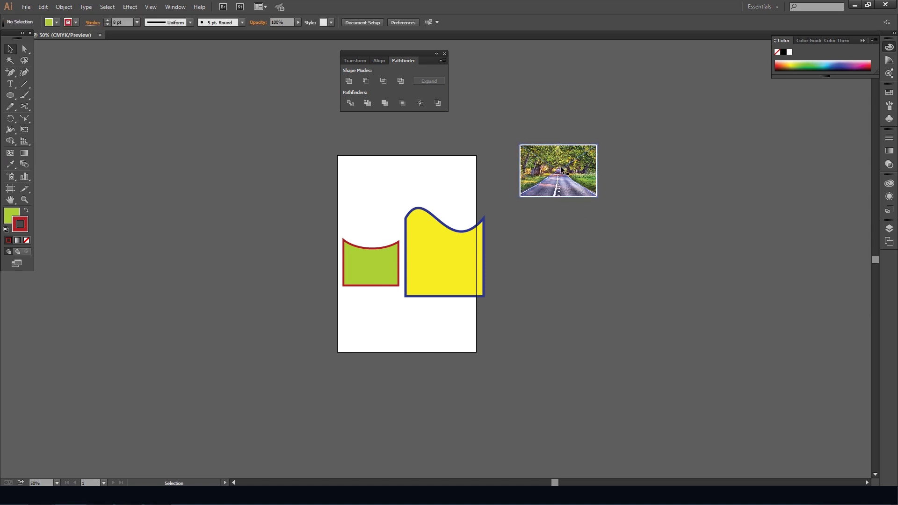
pyautogui.moveTo(565, 172); pyautogui.dragTo(576, 255)
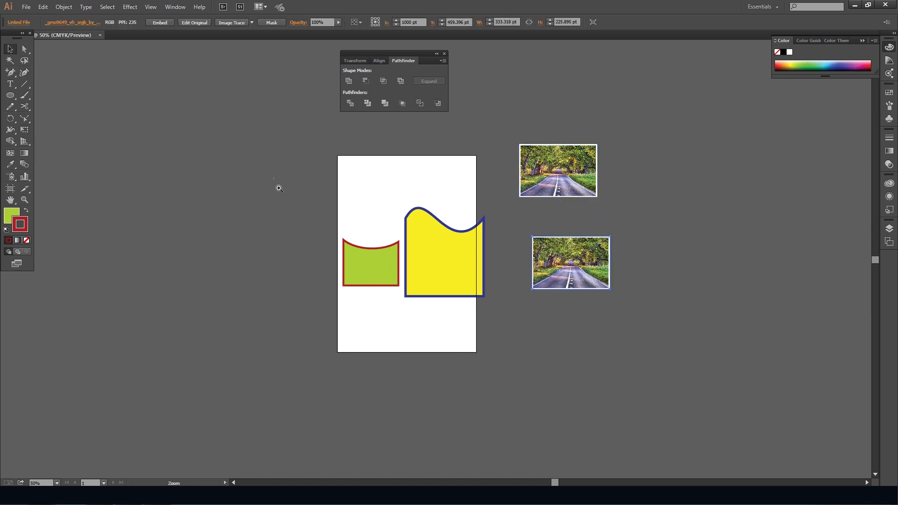
# Step: Move the yellow wavy shape slightly and resize it to about 446 × 317 pt, making it wider and shorter
pyautogui.moveTo(279, 189); pyautogui.dragTo(601, 311)
pyautogui.moveTo(385, 228); pyautogui.dragTo(435, 279)
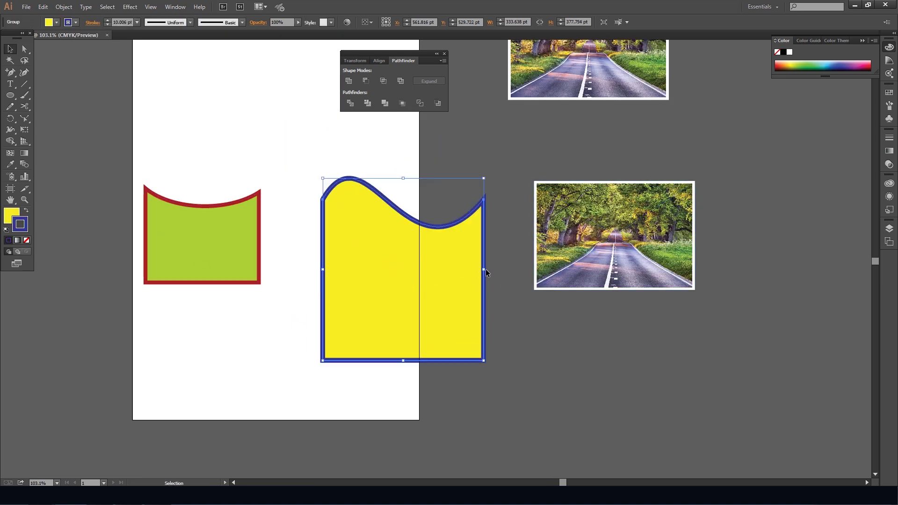
pyautogui.moveTo(487, 279); pyautogui.dragTo(511, 279)
pyautogui.moveTo(403, 361); pyautogui.dragTo(405, 332)
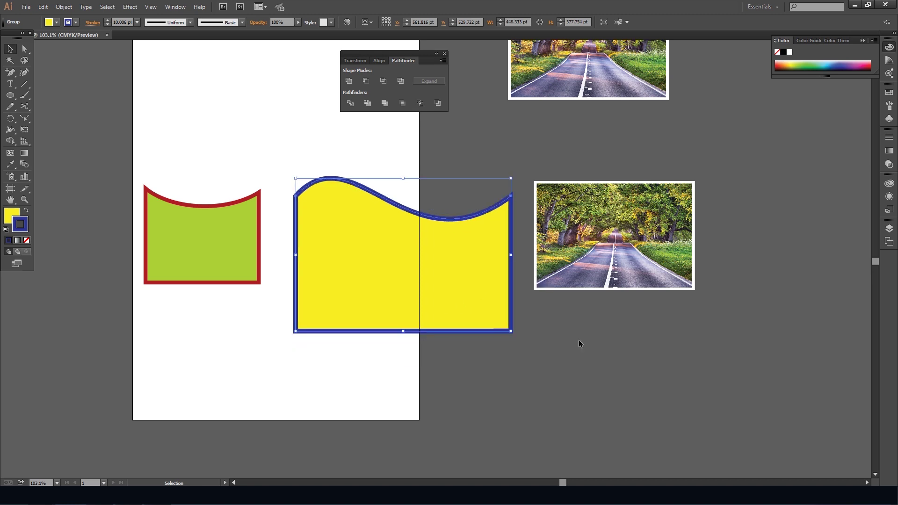
# Step: Cut the lower copy of the road photo
pyautogui.click(601, 242)
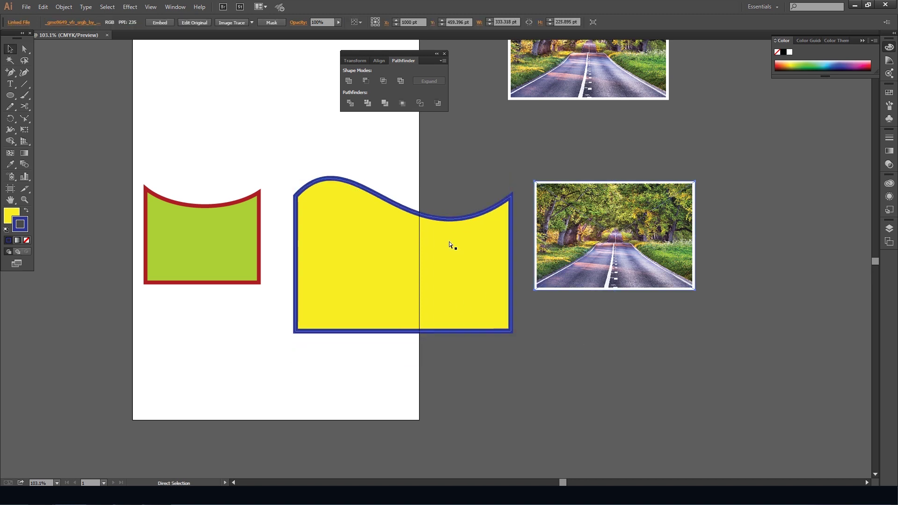
pyautogui.press('Delete')
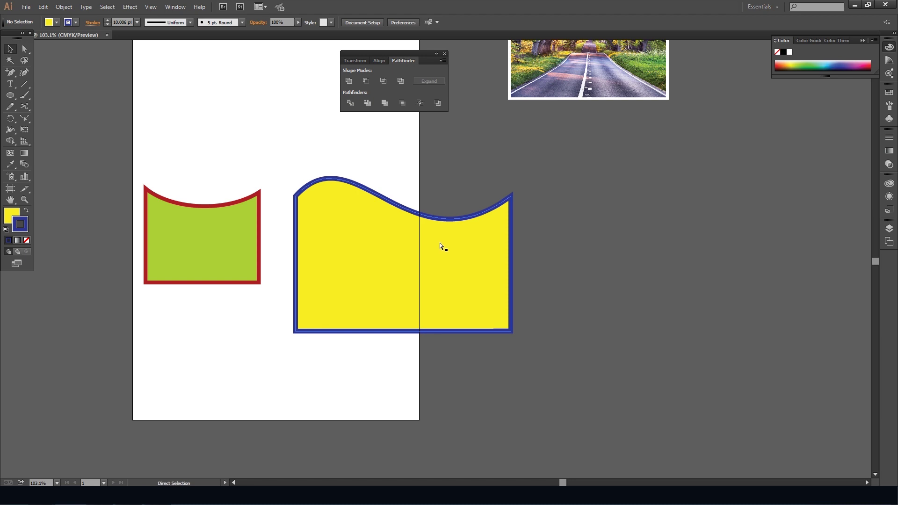
# Step: Try isolating the yellow wavy group to use Draw Inside on it, and leave isolation mode
pyautogui.click(360, 255)
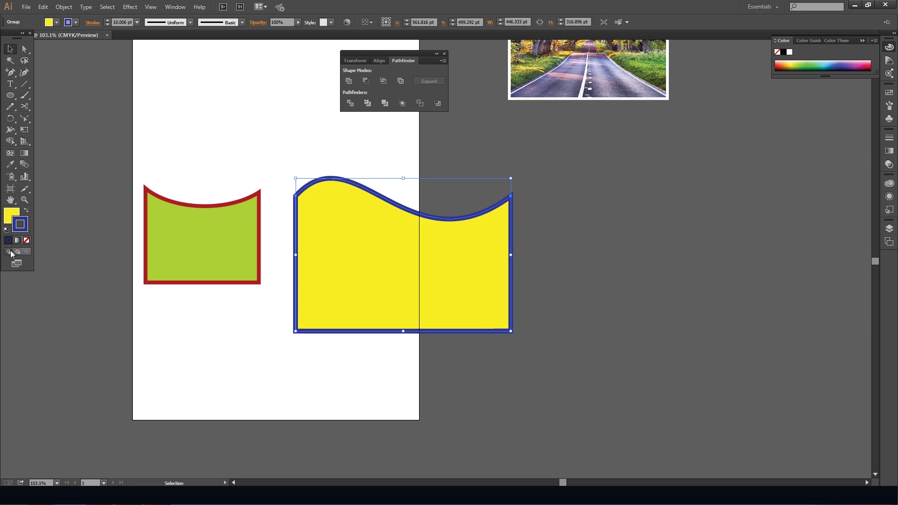
pyautogui.click(330, 164)
pyautogui.doubleClick(348, 211)
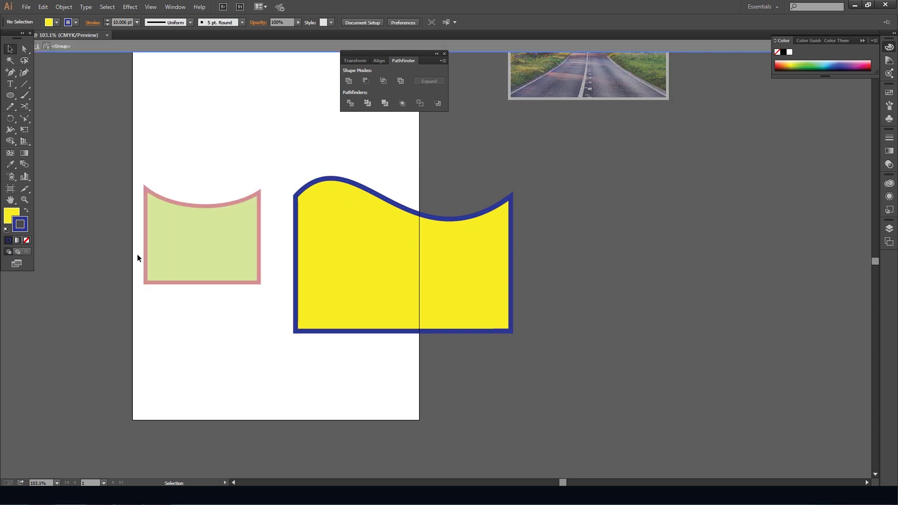
pyautogui.click(362, 268)
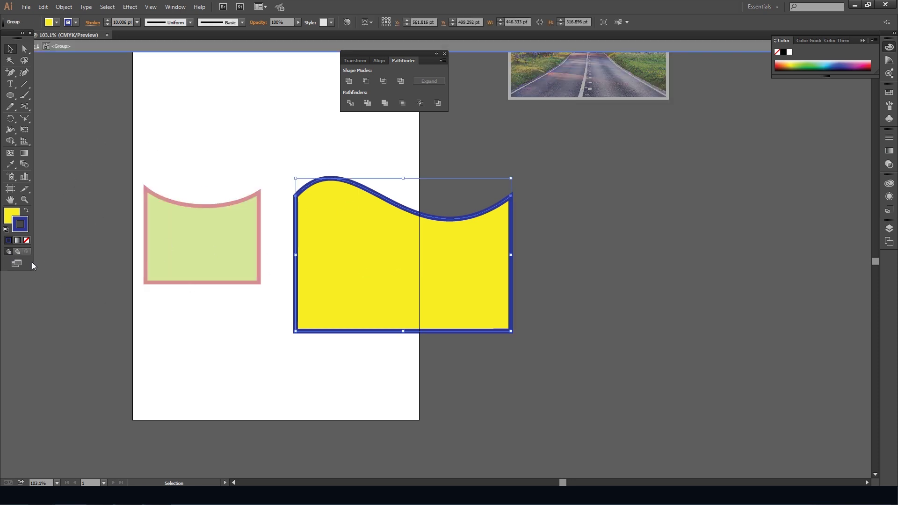
pyautogui.doubleClick(237, 149)
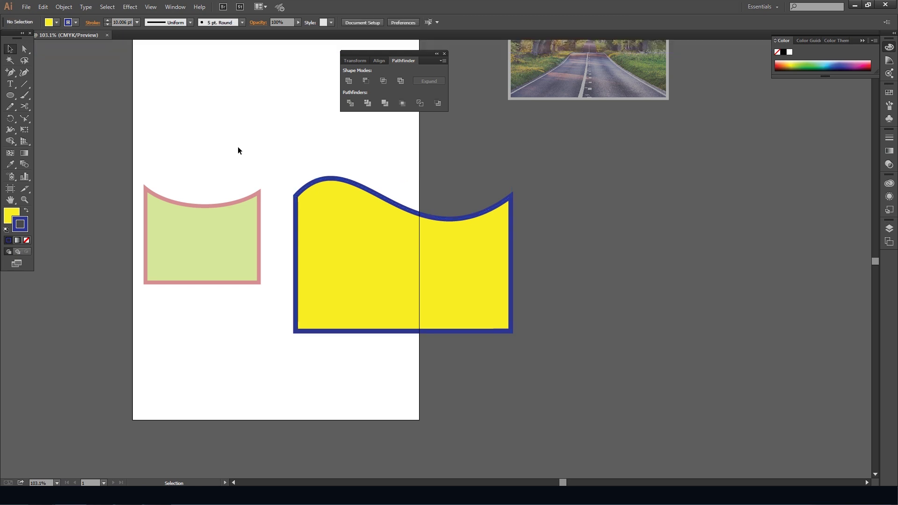
# Step: Turn on Draw Inside for the green shape and paste the cut road photo into it
pyautogui.click(232, 210)
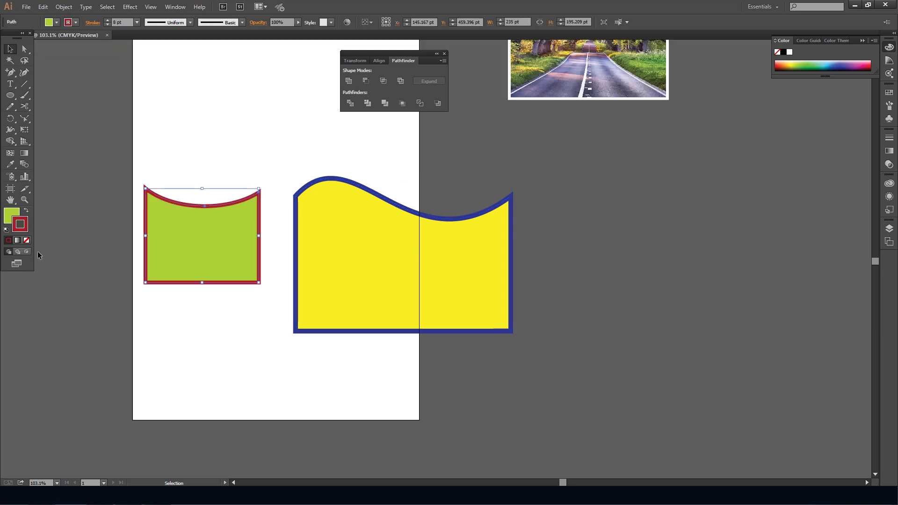
pyautogui.click(208, 172)
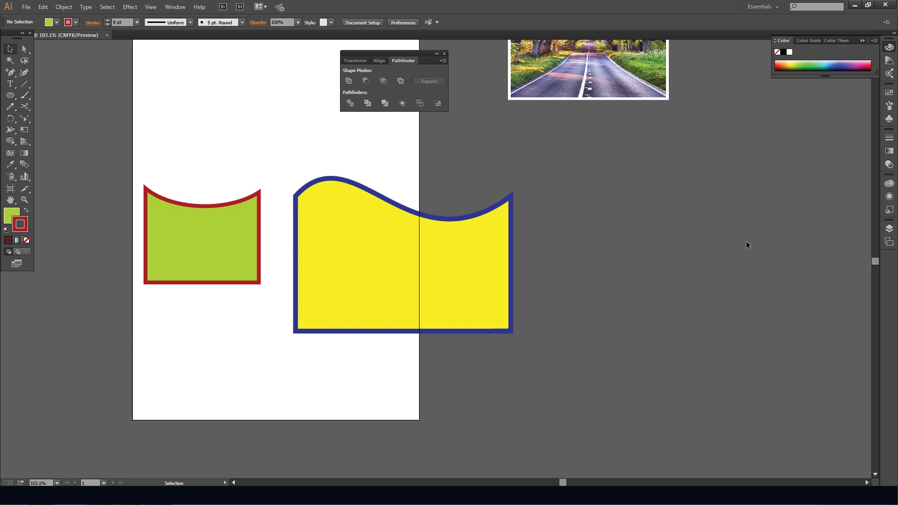
pyautogui.click(176, 247)
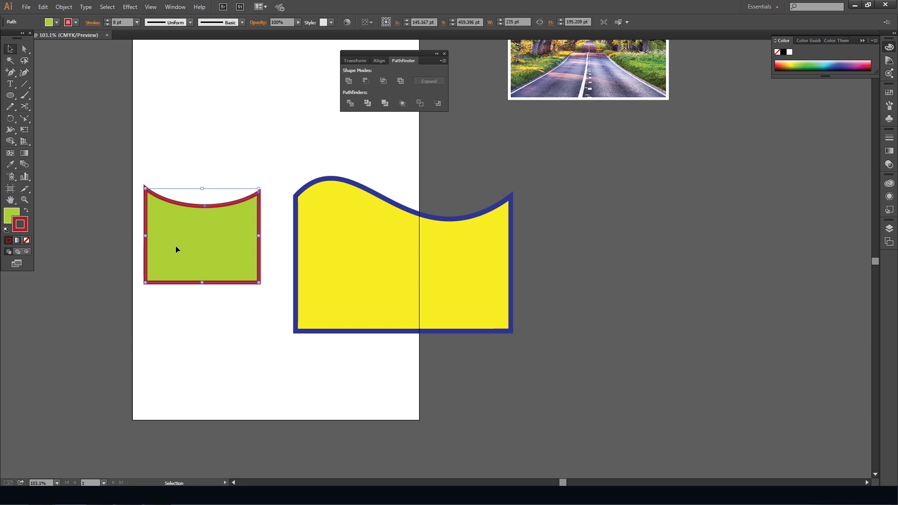
pyautogui.click(26, 252)
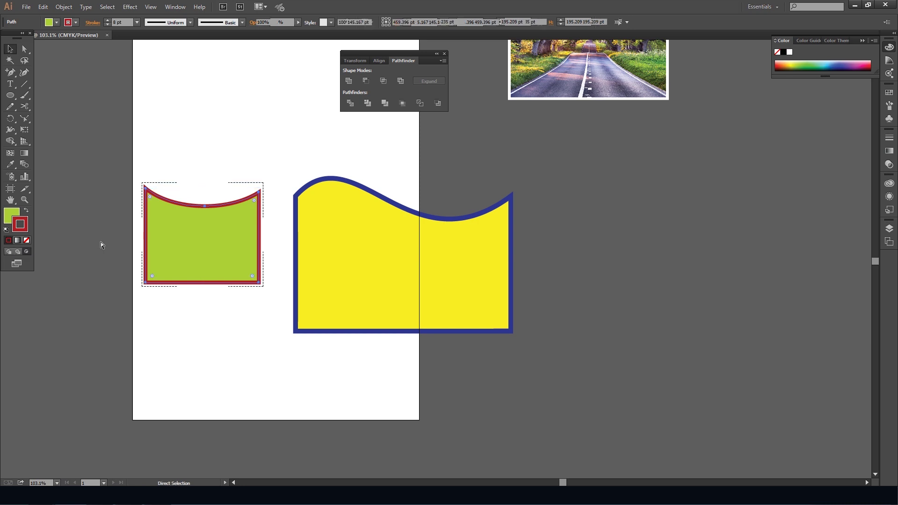
pyautogui.hotkey('ctrl', 'v')
# Step: Scale the photo inside the red-outlined shape down to about 270 × 183 pt with Free Transform
pyautogui.moveTo(134, 169); pyautogui.dragTo(401, 359)
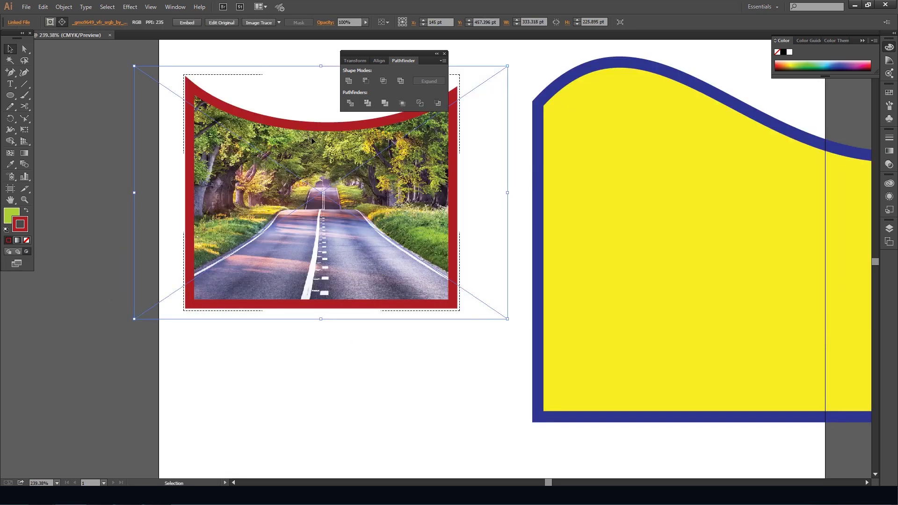
pyautogui.moveTo(306, 163); pyautogui.dragTo(271, 228)
pyautogui.press('e')
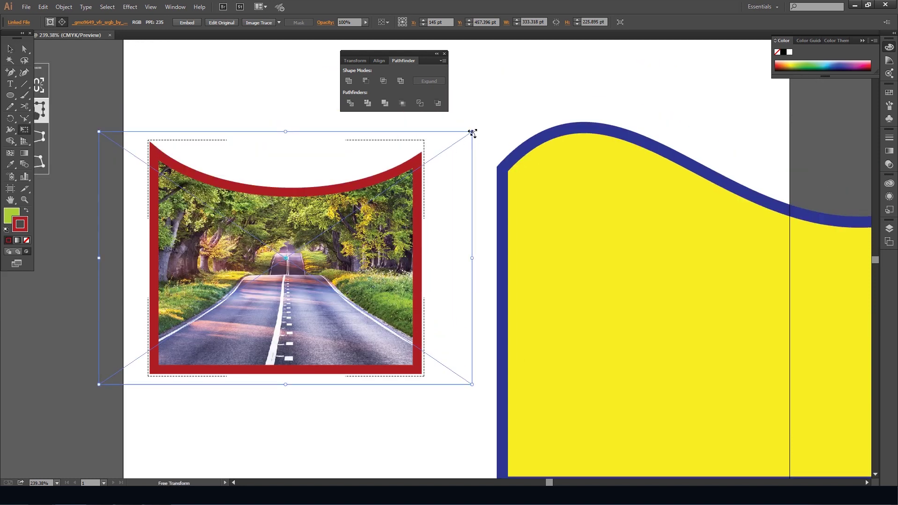
pyautogui.moveTo(472, 134); pyautogui.dragTo(434, 162)
pyautogui.press('v')
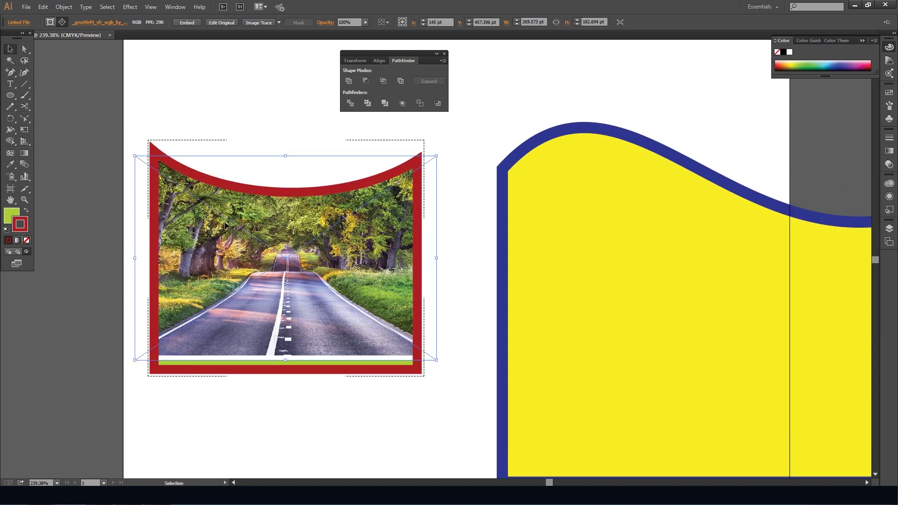
# Step: Isolate the clip group, shift the road photo down and enlarge it to fill the red frame, and exit isolation mode
pyautogui.click(264, 101)
pyautogui.click(251, 240)
pyautogui.doubleClick(252, 240)
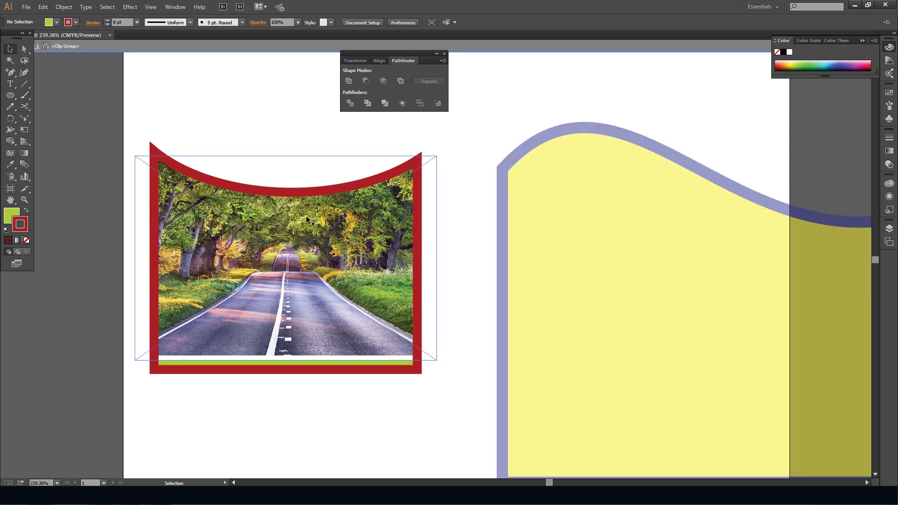
pyautogui.moveTo(359, 204)
pyautogui.mouseDown()
pyautogui.moveTo(402, 187)
pyautogui.moveTo(355, 215)
pyautogui.mouseUp()
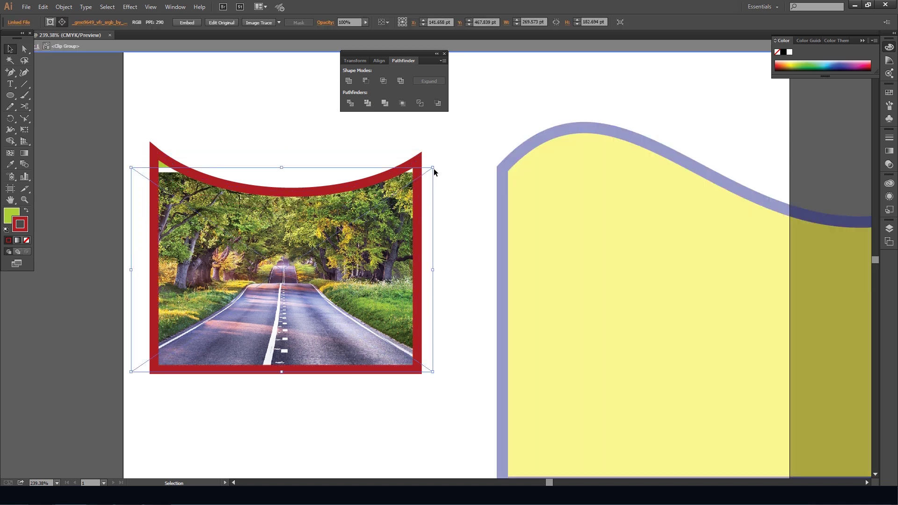
pyautogui.moveTo(434, 172); pyautogui.dragTo(451, 150)
pyautogui.click(484, 122)
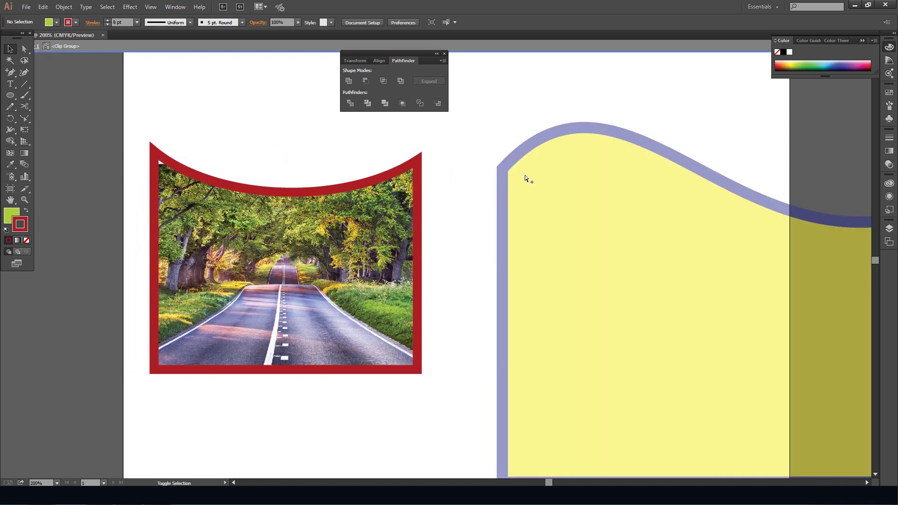
pyautogui.hotkey('ctrl', '-')
pyautogui.doubleClick(492, 151)
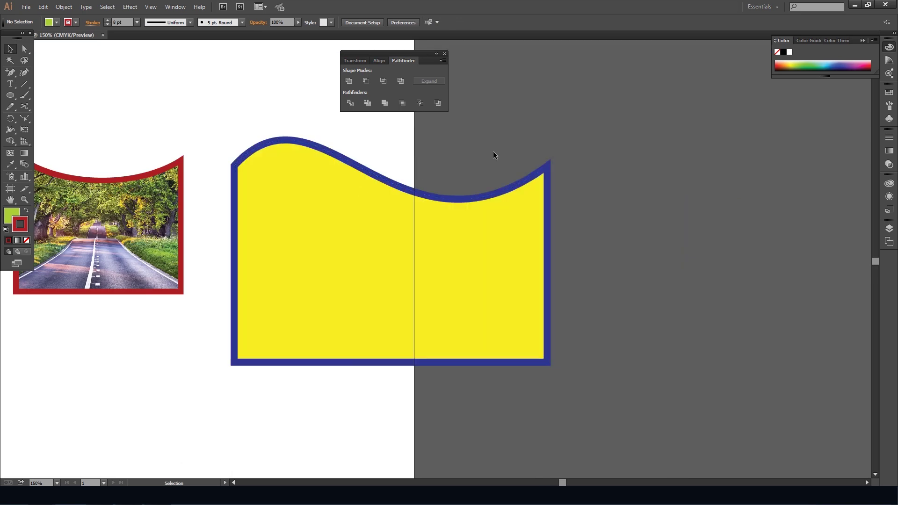
# Step: Move the loose road photo from outside the artboard onto the yellow wavy shape
pyautogui.click(422, 230)
pyautogui.hotkey('ctrl', '-')
pyautogui.hotkey('ctrl', '-')
pyautogui.click(508, 171)
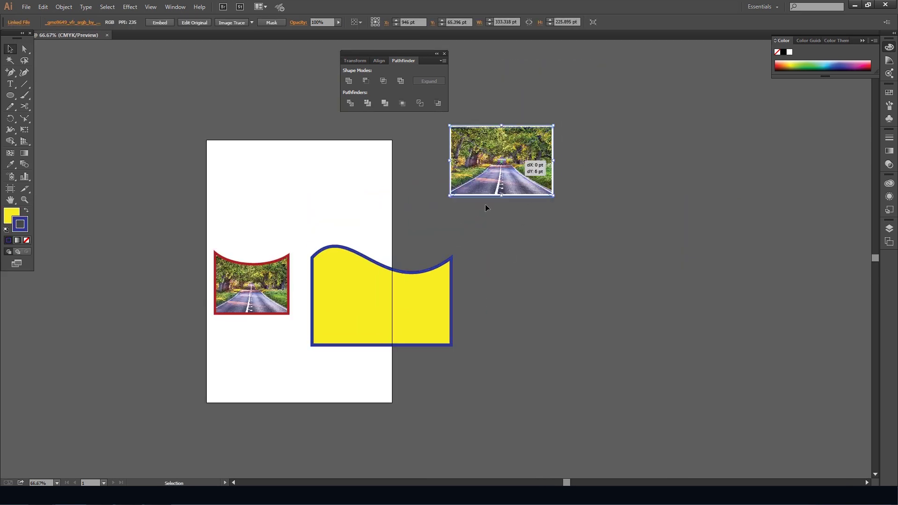
pyautogui.moveTo(486, 208); pyautogui.dragTo(379, 318)
pyautogui.moveTo(283, 222); pyautogui.dragTo(393, 301)
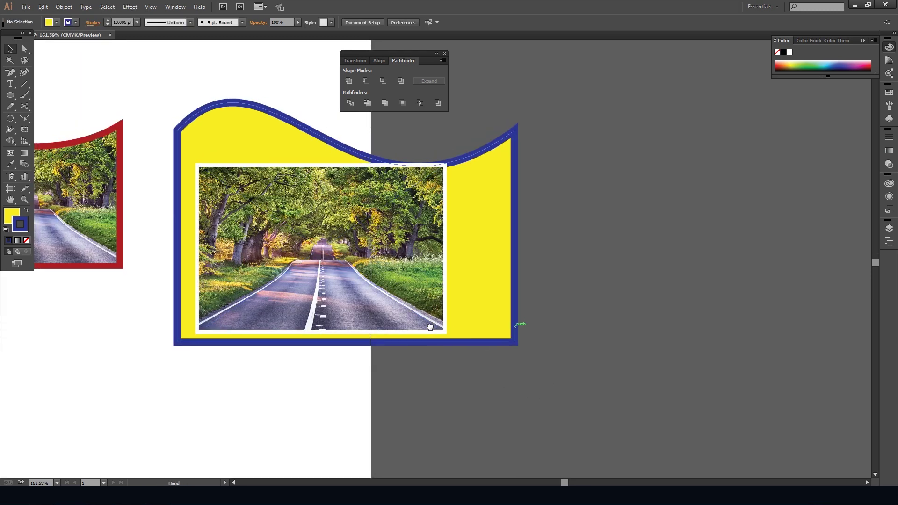
# Step: Enlarge the road photo with Free Transform to about 563 × 382 pt so it covers the whole yellow shape
pyautogui.scroll(3, 468, 262)
pyautogui.press('e')
pyautogui.moveTo(452, 230); pyautogui.dragTo(571, 153)
pyautogui.press('v')
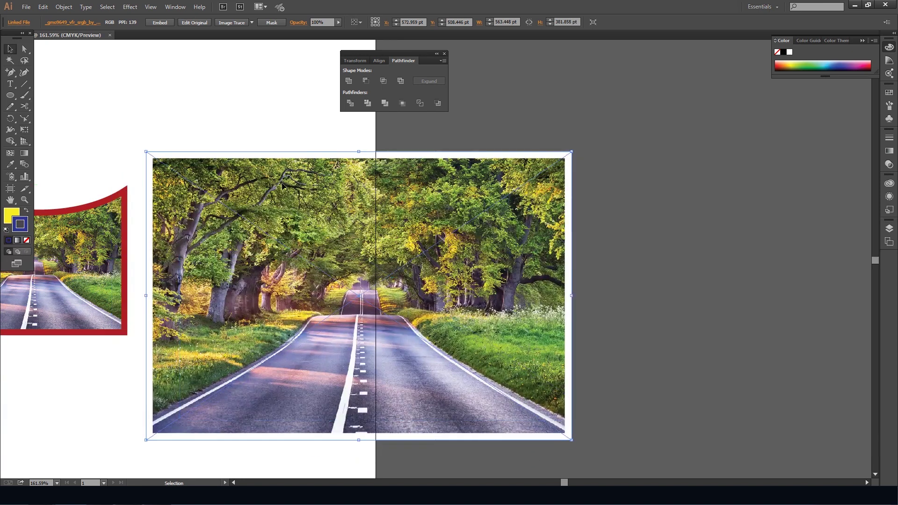
# Step: Send the road photo behind the yellow wavy shape and make a clipping mask from the two objects
pyautogui.hotkey('ctrl', 'shift', '[')
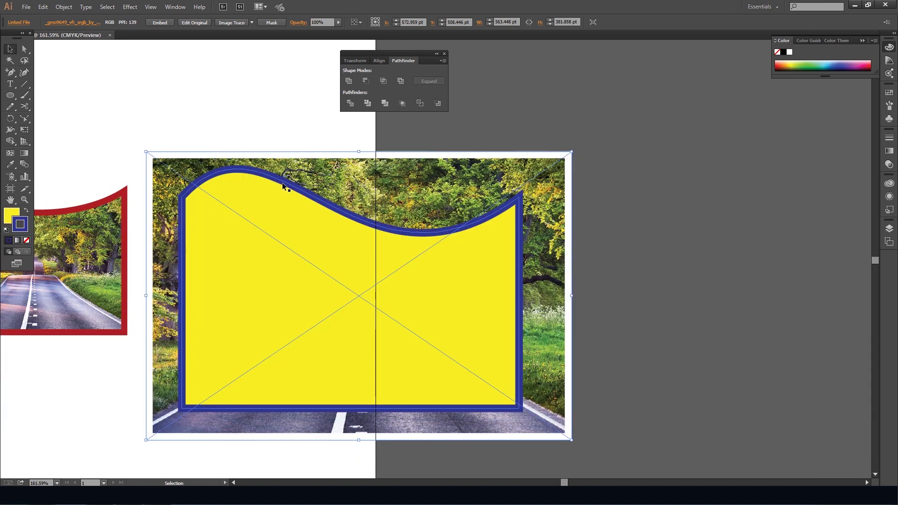
pyautogui.press('ctrl')
pyautogui.click(287, 217)
pyautogui.keyDown('shift'); pyautogui.click(346, 183); pyautogui.keyUp('shift')
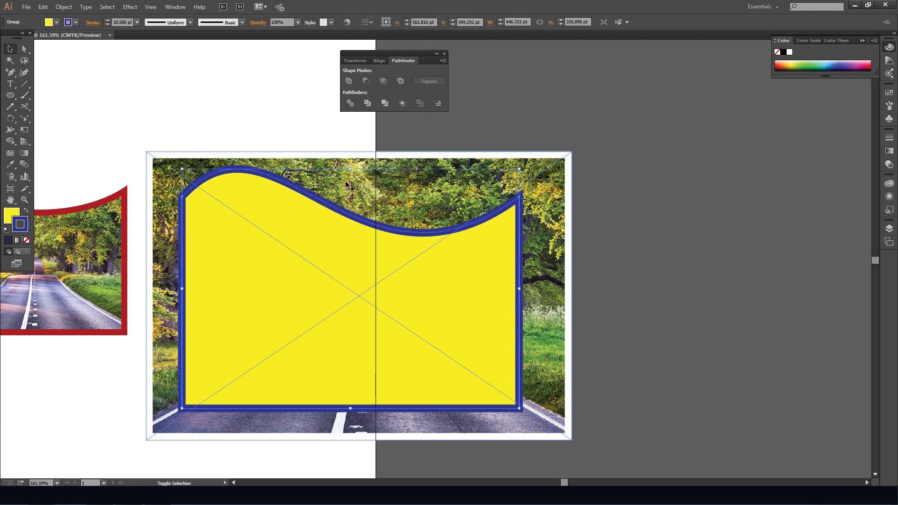
pyautogui.hotkey('ctrl', '7')
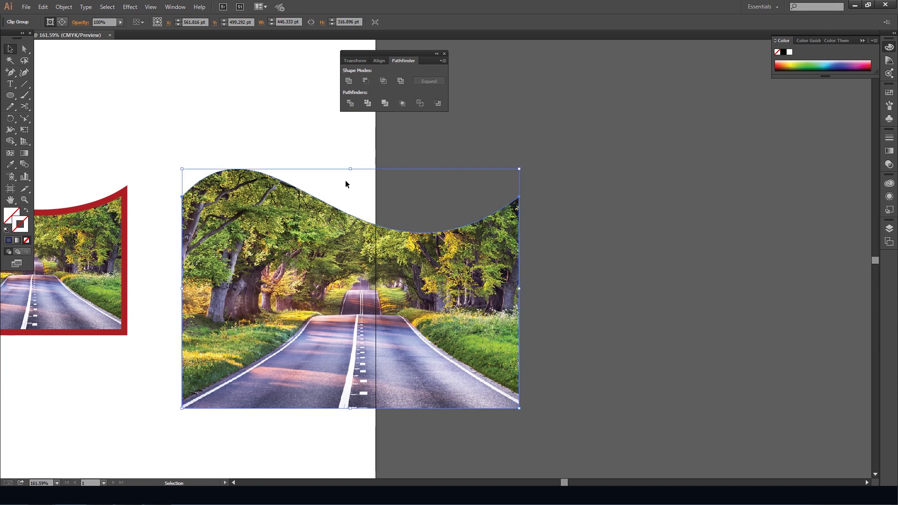
# Step: Move the clipped wavy photo further away from the red-framed photo and select each clip group to compare them
pyautogui.moveTo(325, 259); pyautogui.dragTo(329, 274)
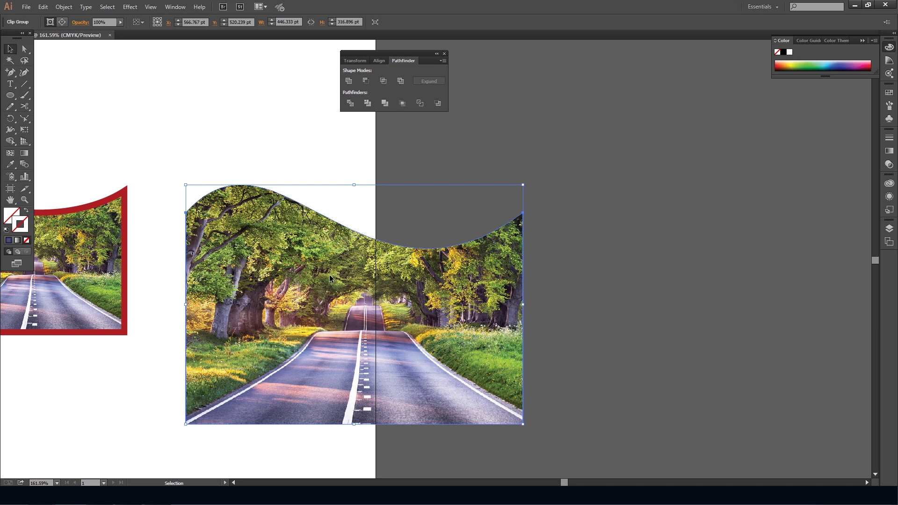
pyautogui.moveTo(321, 304); pyautogui.dragTo(445, 291)
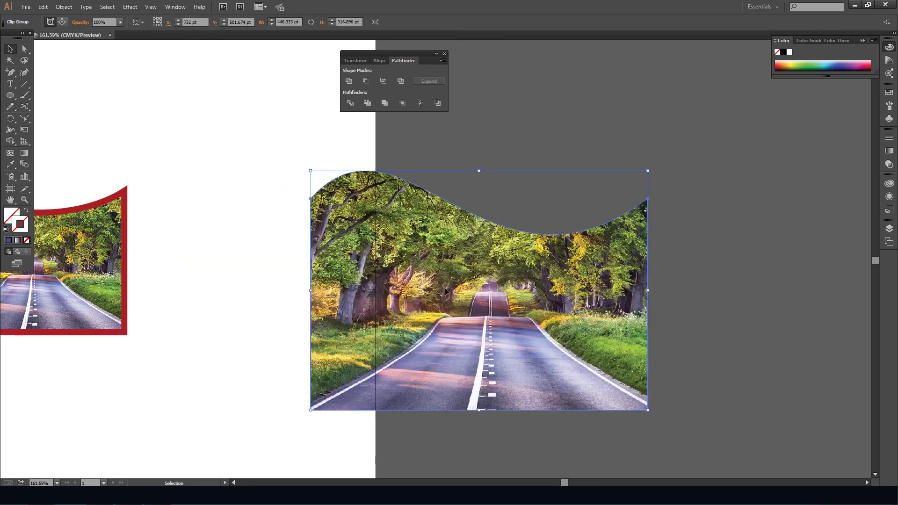
pyautogui.hscroll(-5, 445, 290)
pyautogui.click(247, 226)
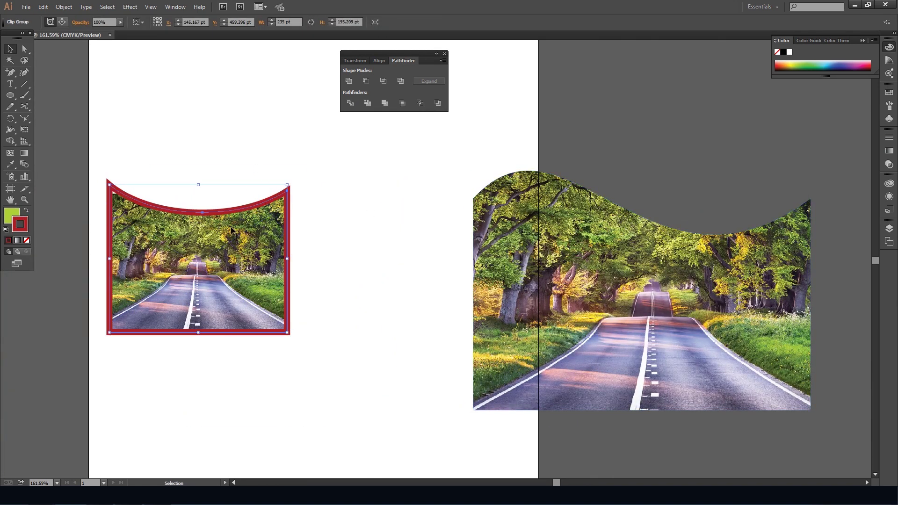
pyautogui.click(584, 244)
pyautogui.hscroll(5, 520, 245)
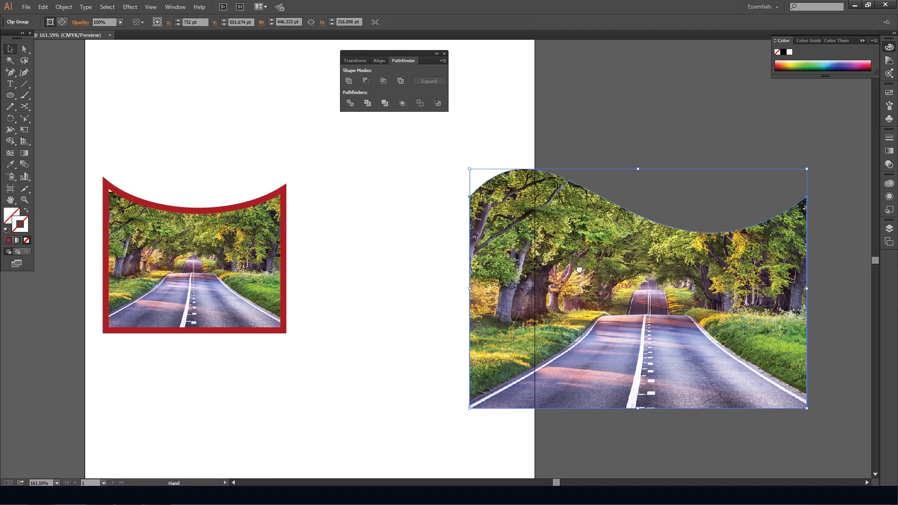
# Step: Reposition the clipped wavy photo right beside the red-framed photo and clear the selection
pyautogui.moveTo(519, 245); pyautogui.dragTo(592, 240)
pyautogui.hscroll(-4, 479, 256)
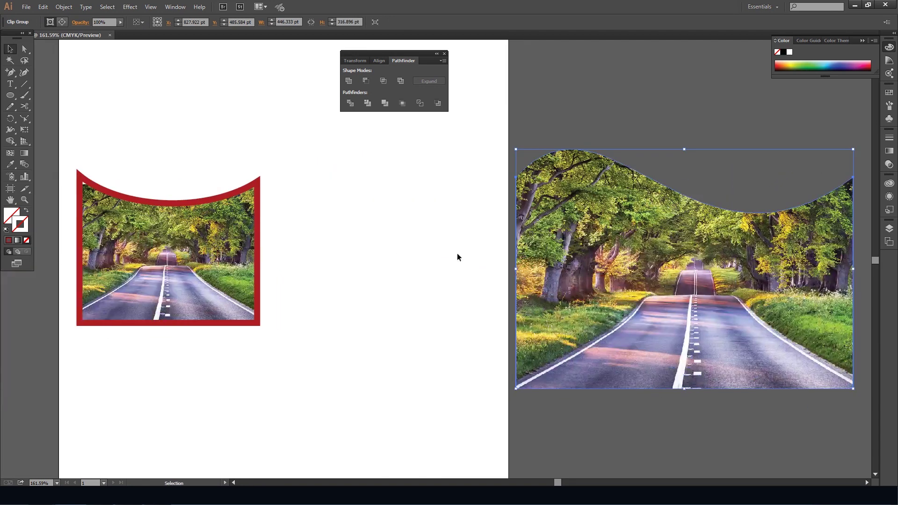
pyautogui.hscroll(-3, 467, 238)
pyautogui.moveTo(650, 235); pyautogui.dragTo(467, 235)
pyautogui.click(212, 178)
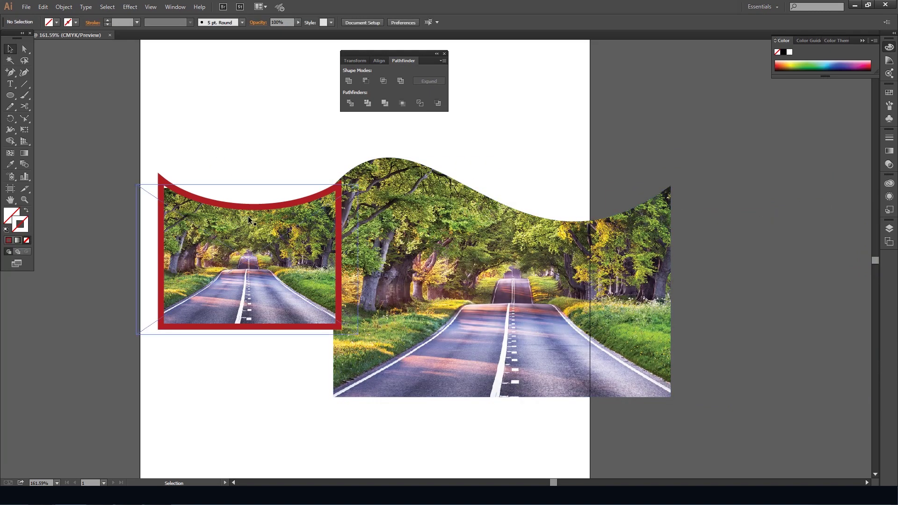
# Step: Switch to CorelDRAW and place the road photo inside the yellow black-outlined shape as a PowerClip
pyautogui.hotkey('alt', 'Tab')
pyautogui.hotkey('alt', 'Tab')
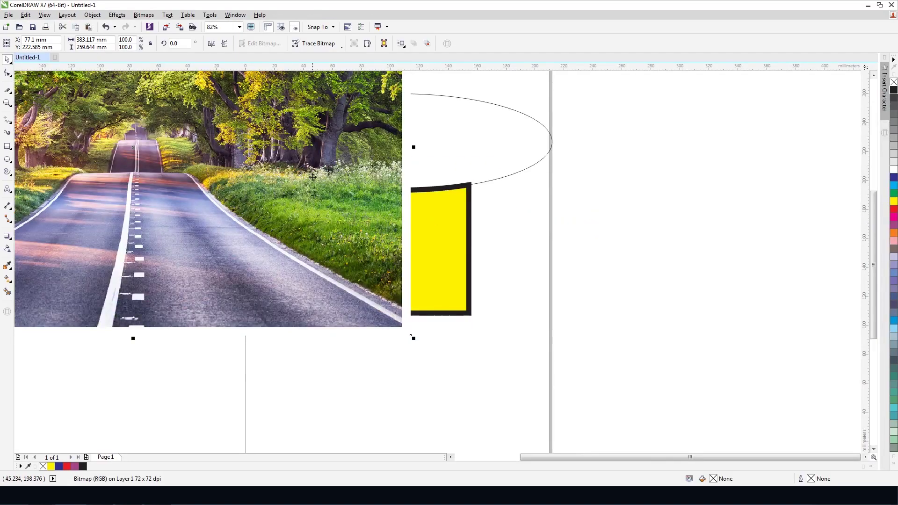
pyautogui.rightClick(277, 141)
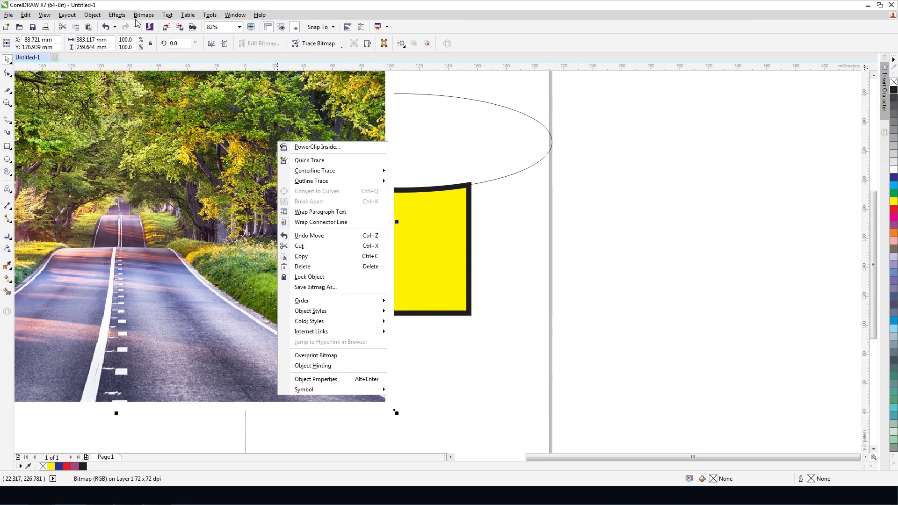
pyautogui.click(99, 16)
pyautogui.moveTo(120, 96)
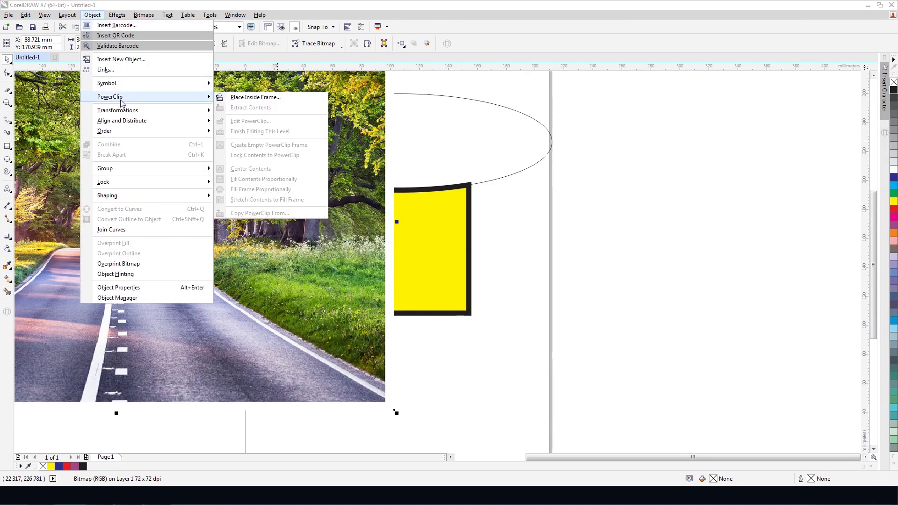
pyautogui.click(255, 94)
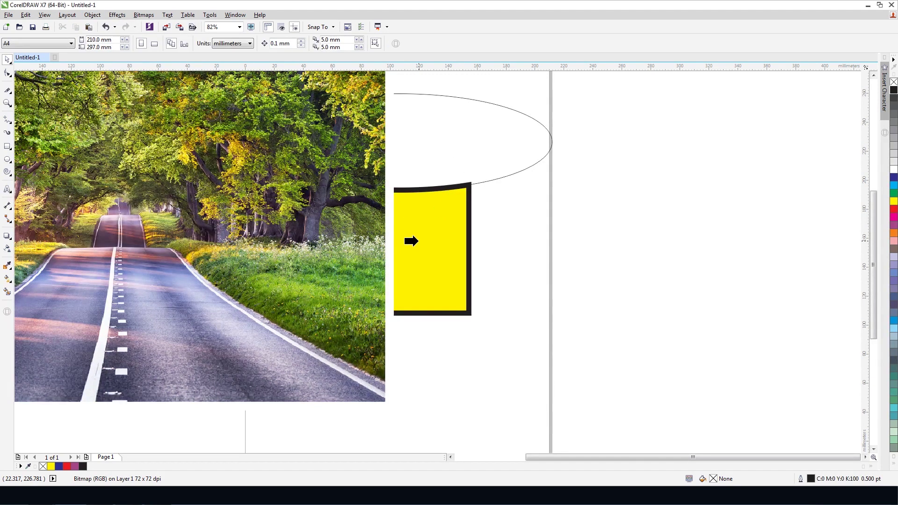
pyautogui.click(411, 240)
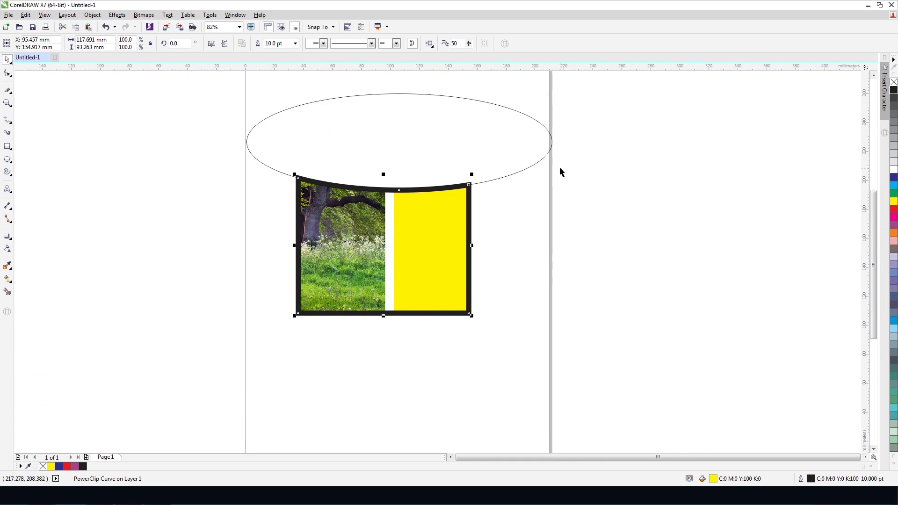
# Step: Open the PowerClip contents for editing, position the road photo over the frame and scale it down to about 185 × 126 mm
pyautogui.click(534, 231)
pyautogui.click(353, 220)
pyautogui.doubleClick(400, 238)
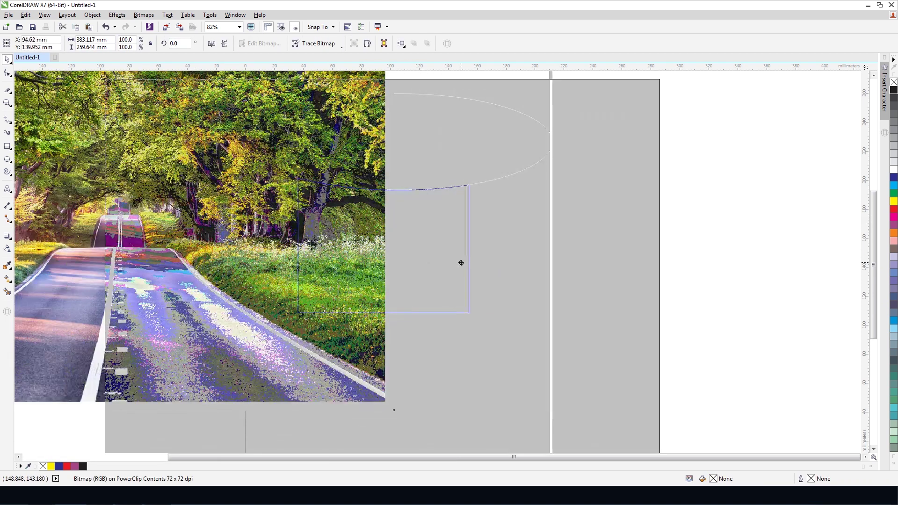
pyautogui.keyDown('ctrl'); pyautogui.click(461, 263); pyautogui.keyUp('ctrl')
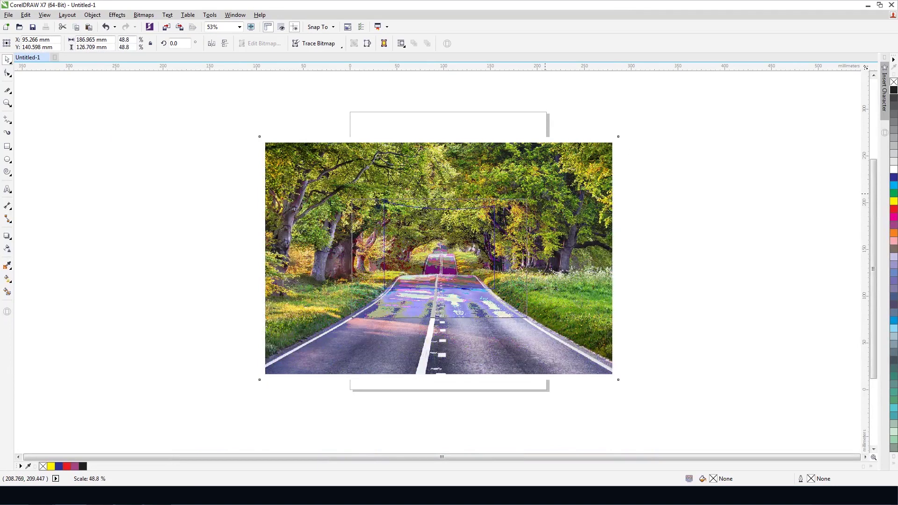
pyautogui.moveTo(621, 132); pyautogui.dragTo(527, 201)
pyautogui.press('F2')
pyautogui.moveTo(273, 161); pyautogui.dragTo(523, 274)
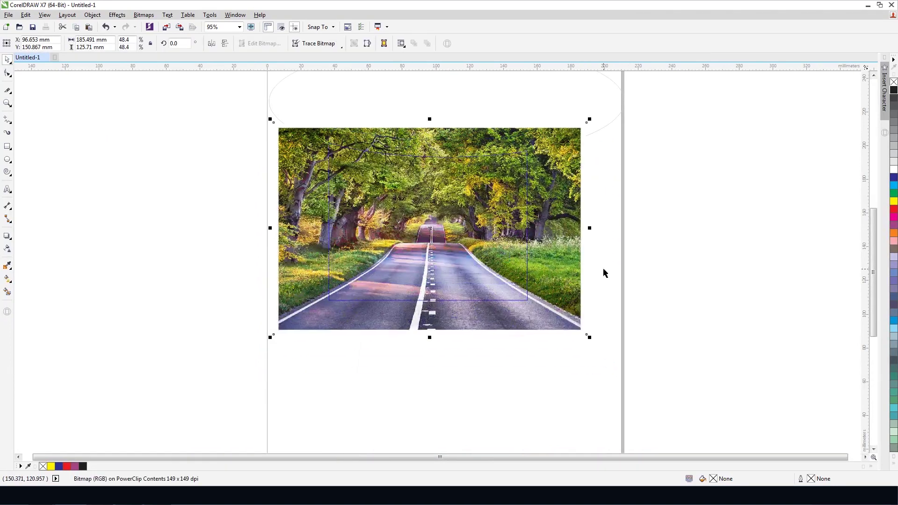